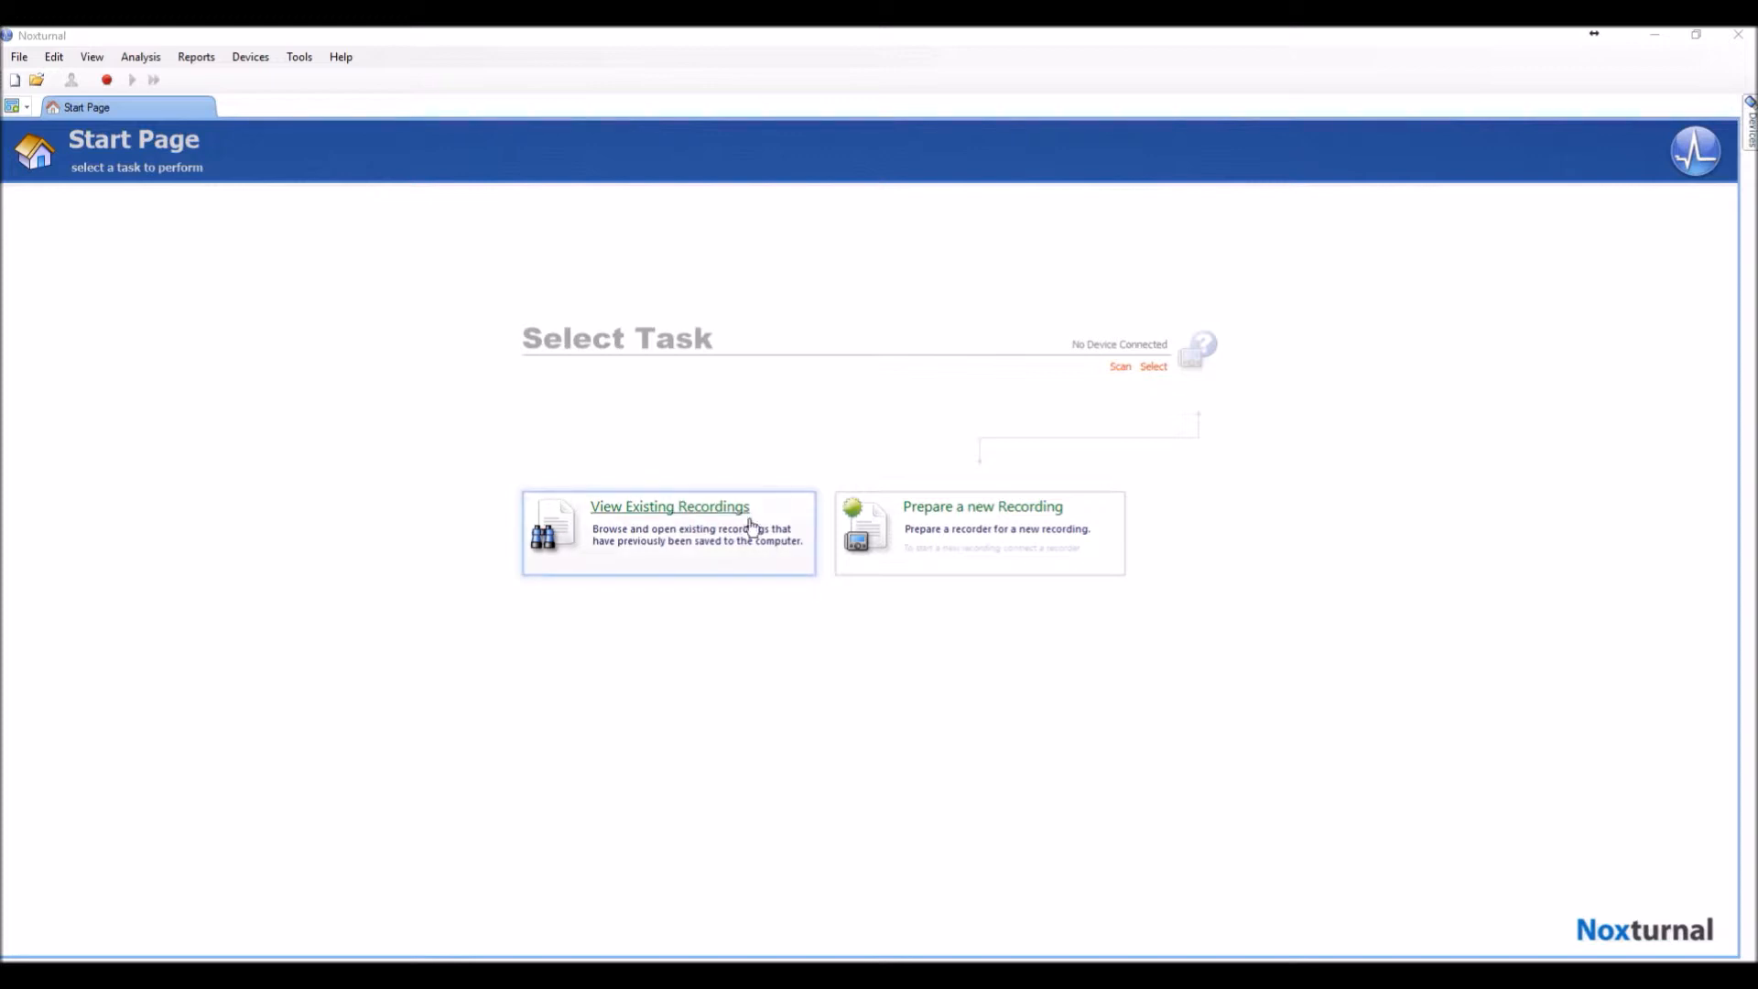
Open the existing PTA recording from the recording library to view its signals, and close it again
left_click(713, 508)
left_click(713, 508)
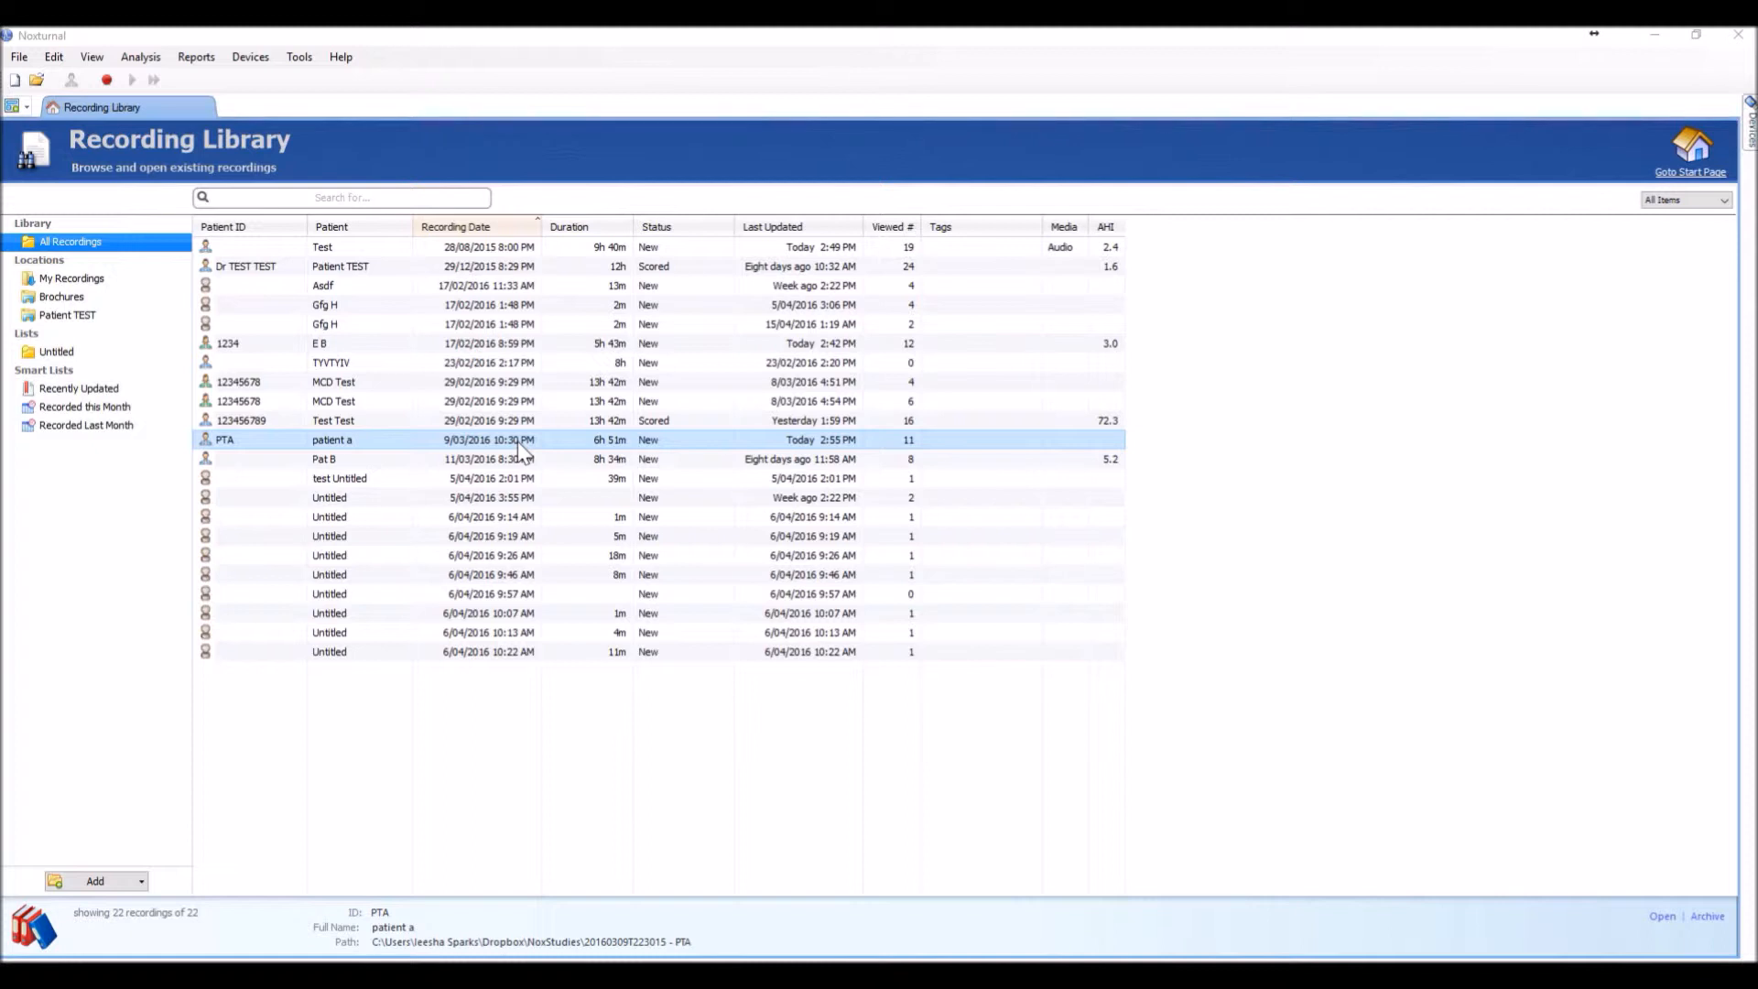
double_click(519, 442)
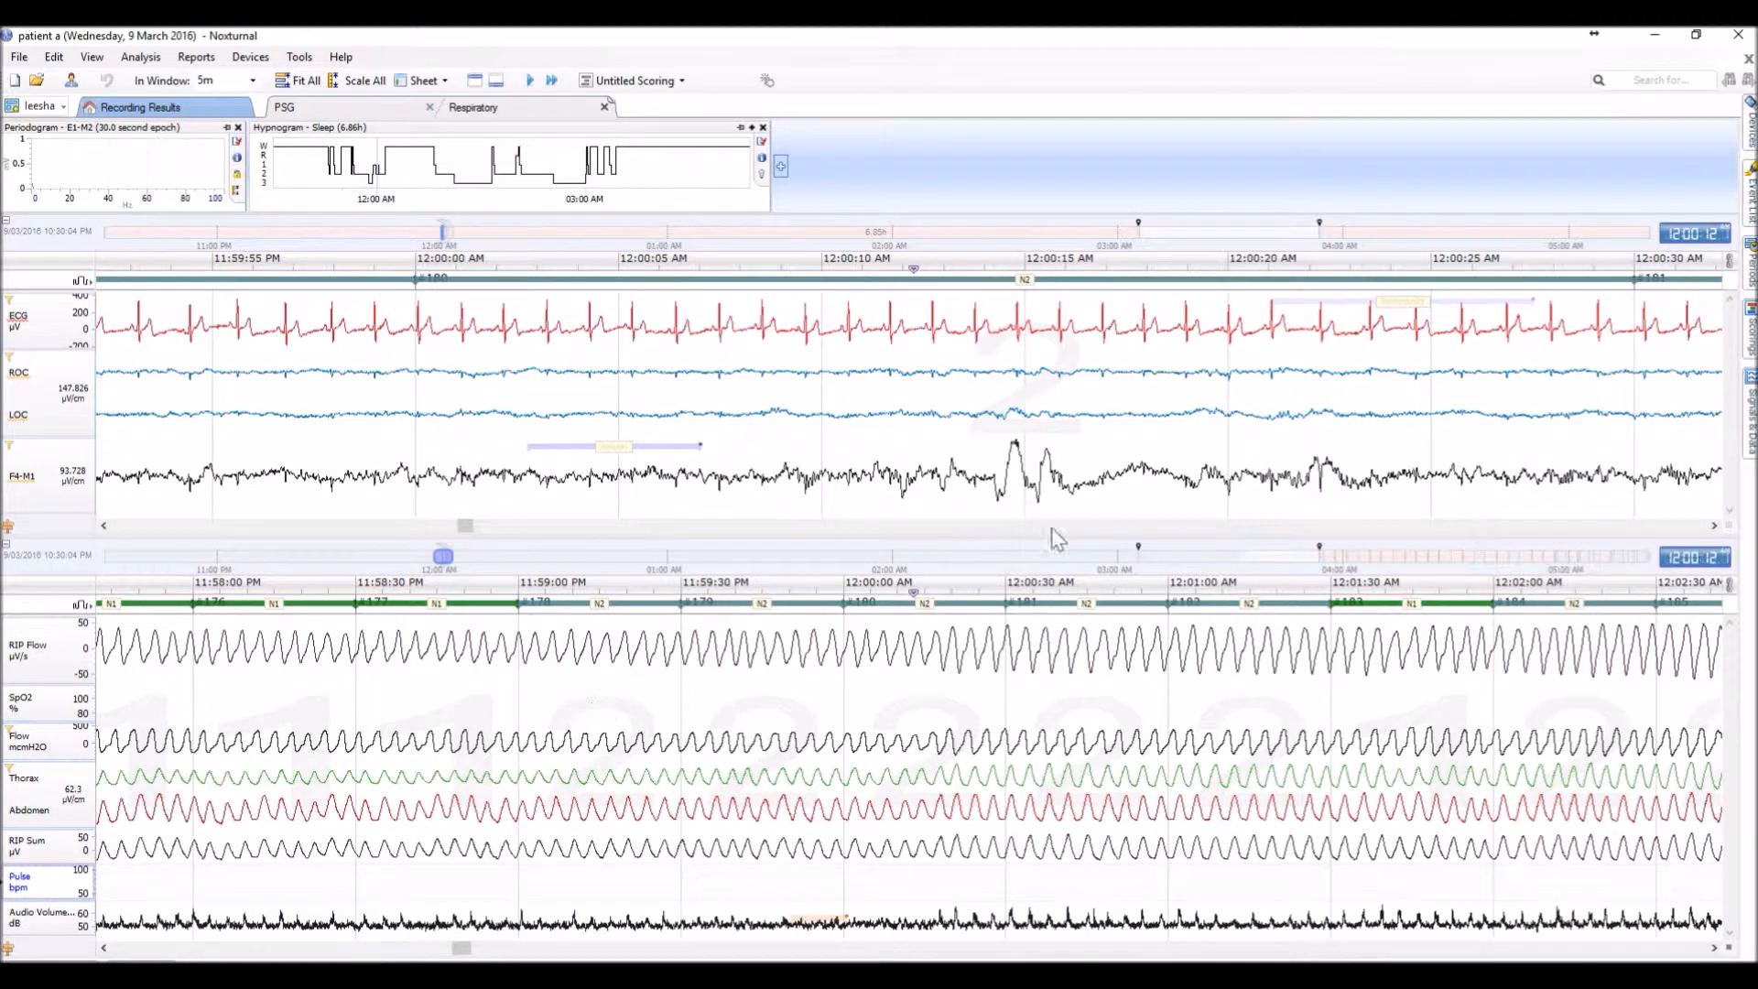
left_click(1748, 58)
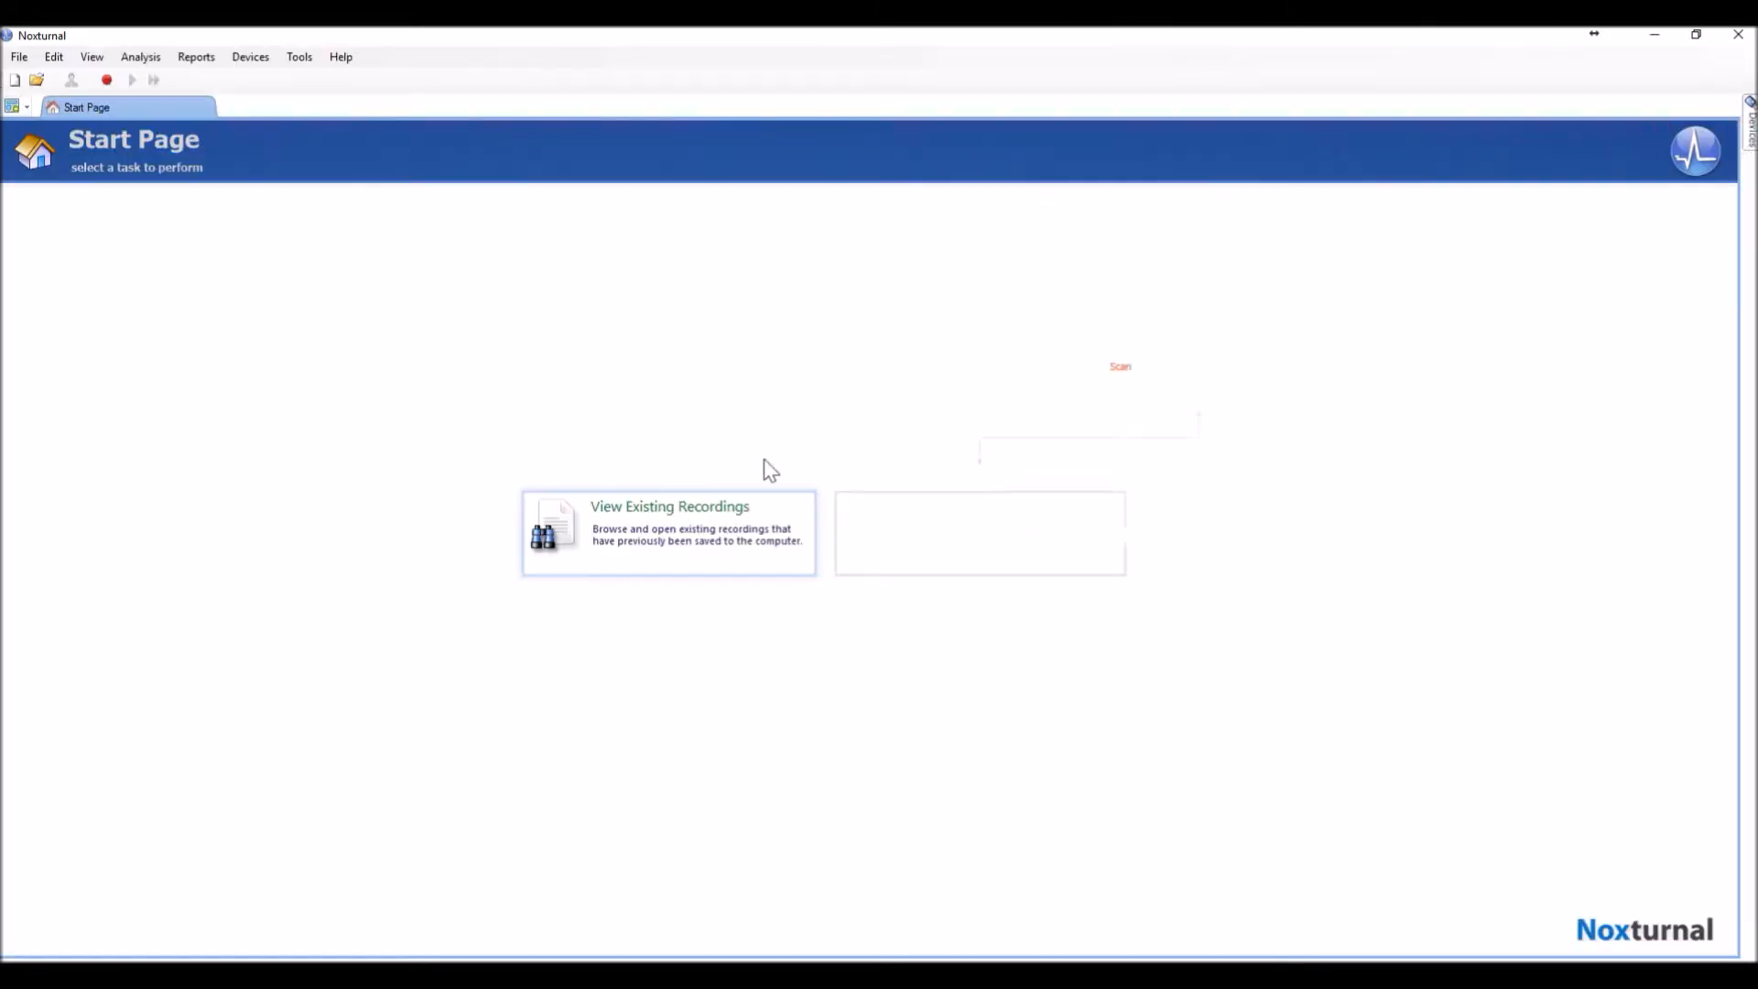
Show the PTA recording's folder in Windows Explorer, go up to NoxStudies, and view the folder's available Send to options
left_click(699, 511)
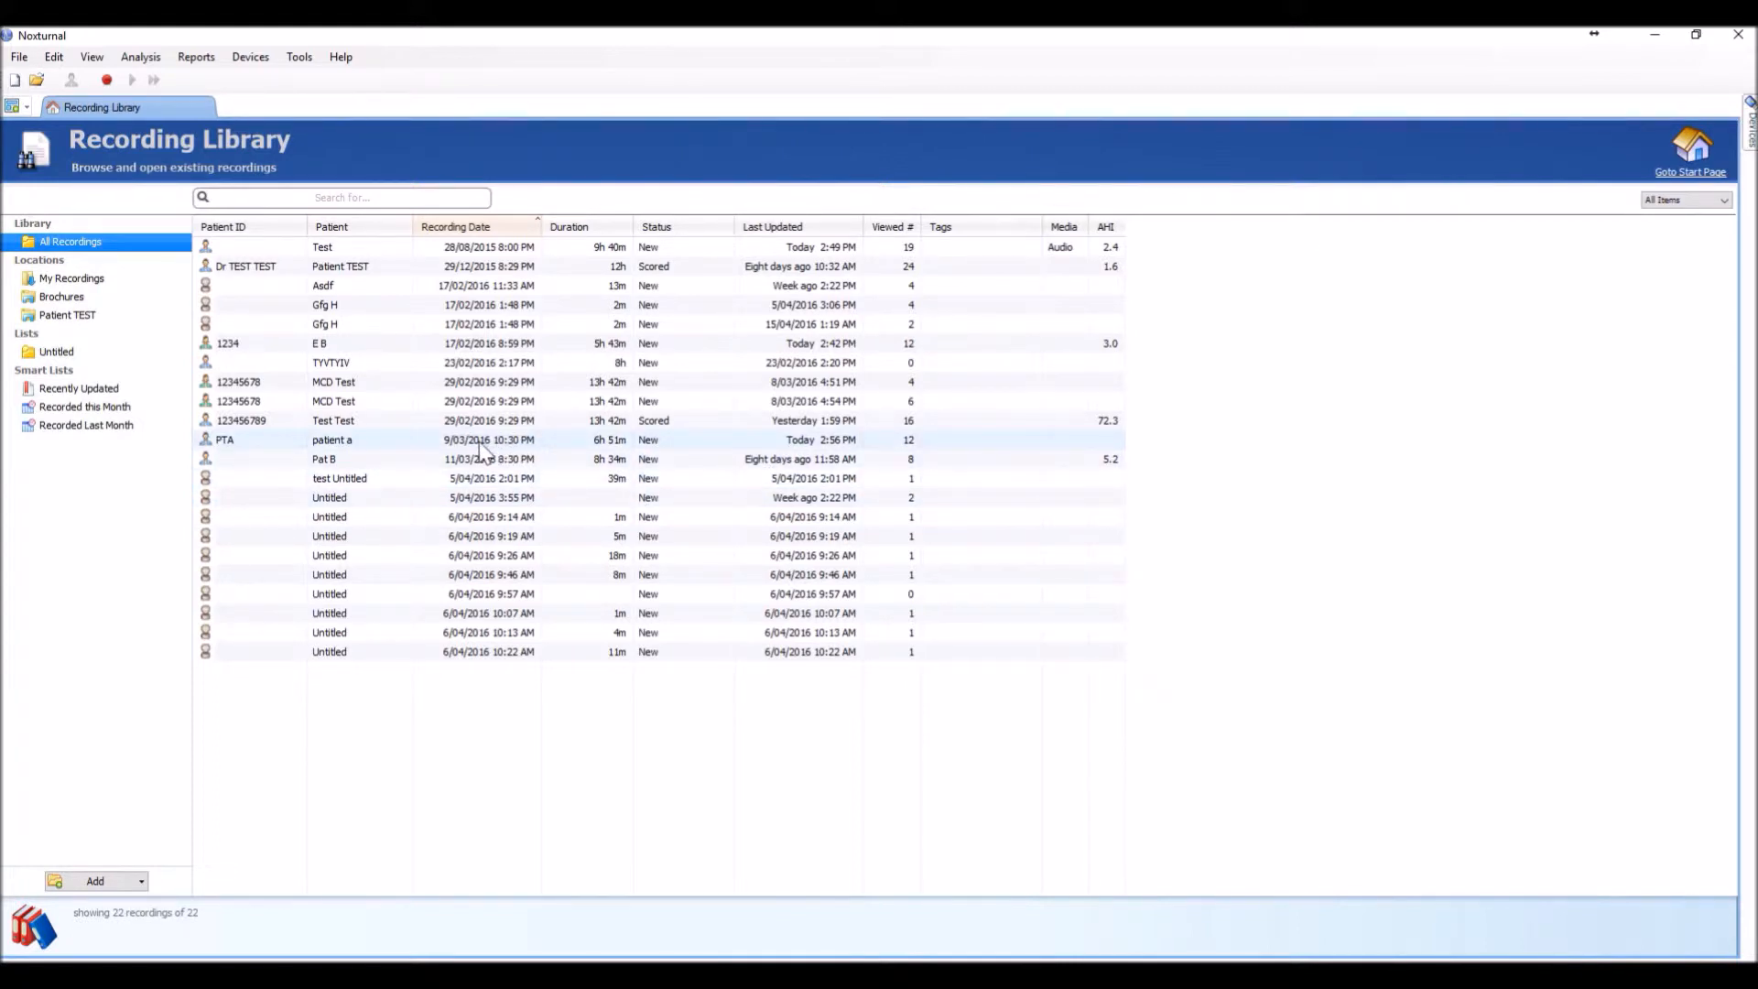
right_click(480, 441)
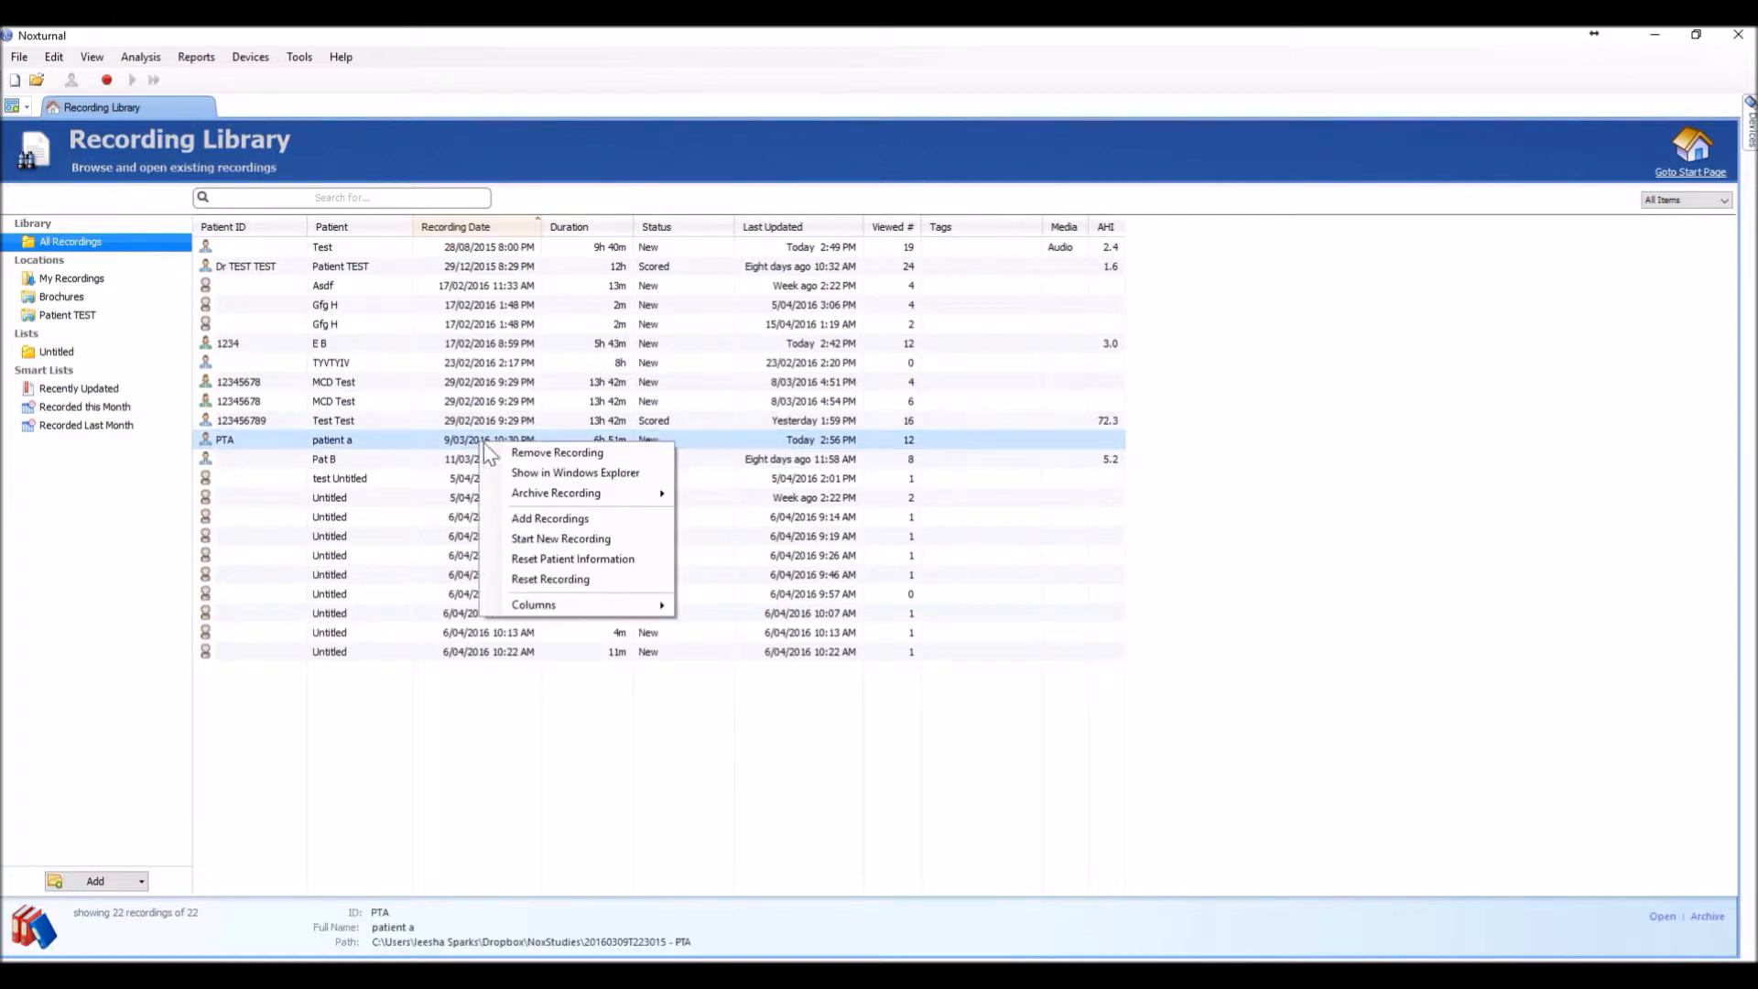
left_click(520, 474)
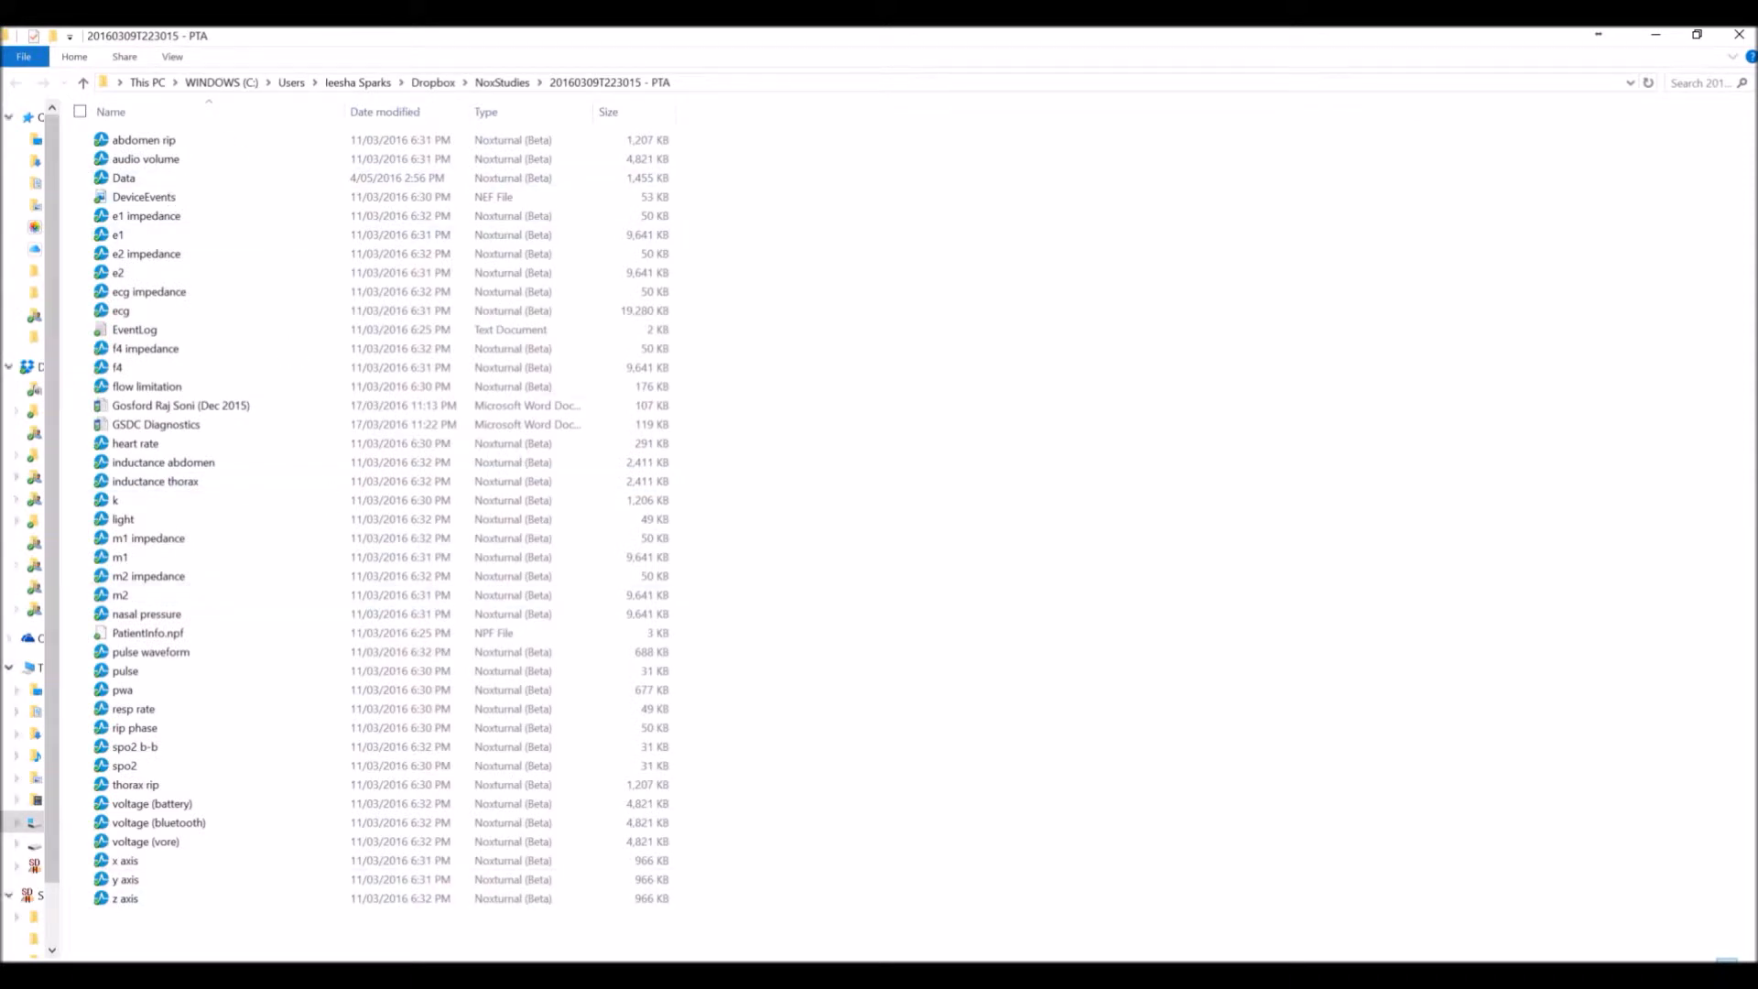
left_click(83, 83)
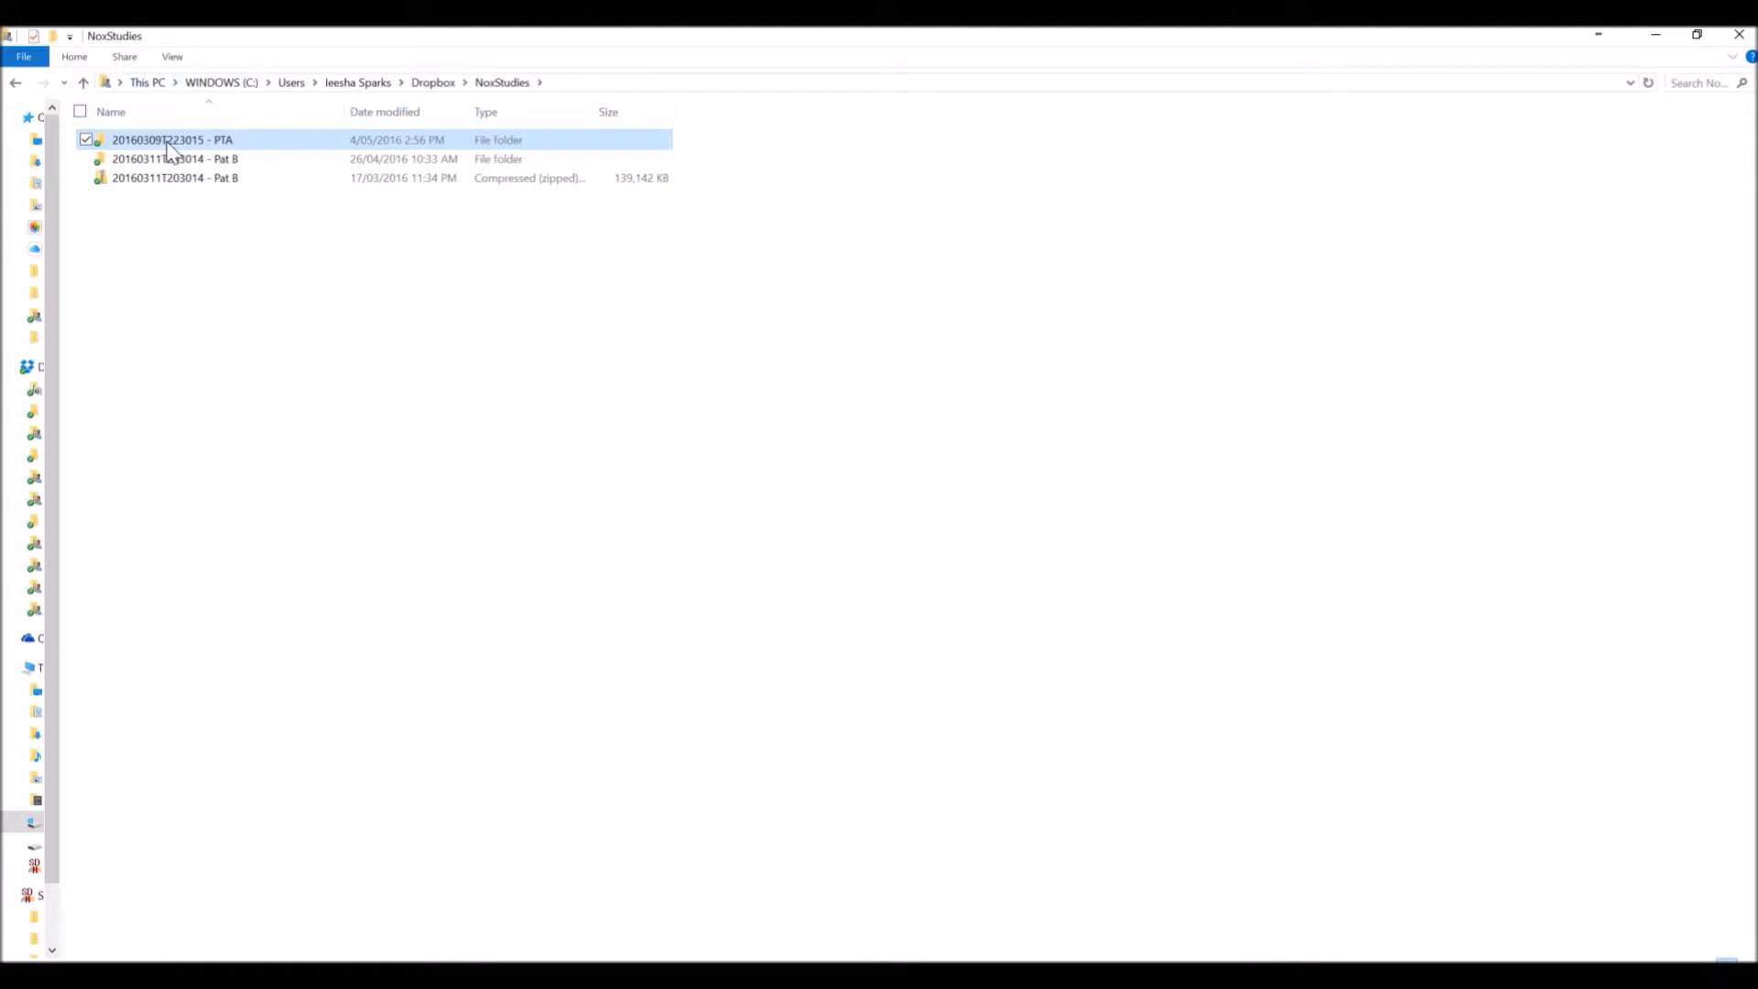
right_click(168, 142)
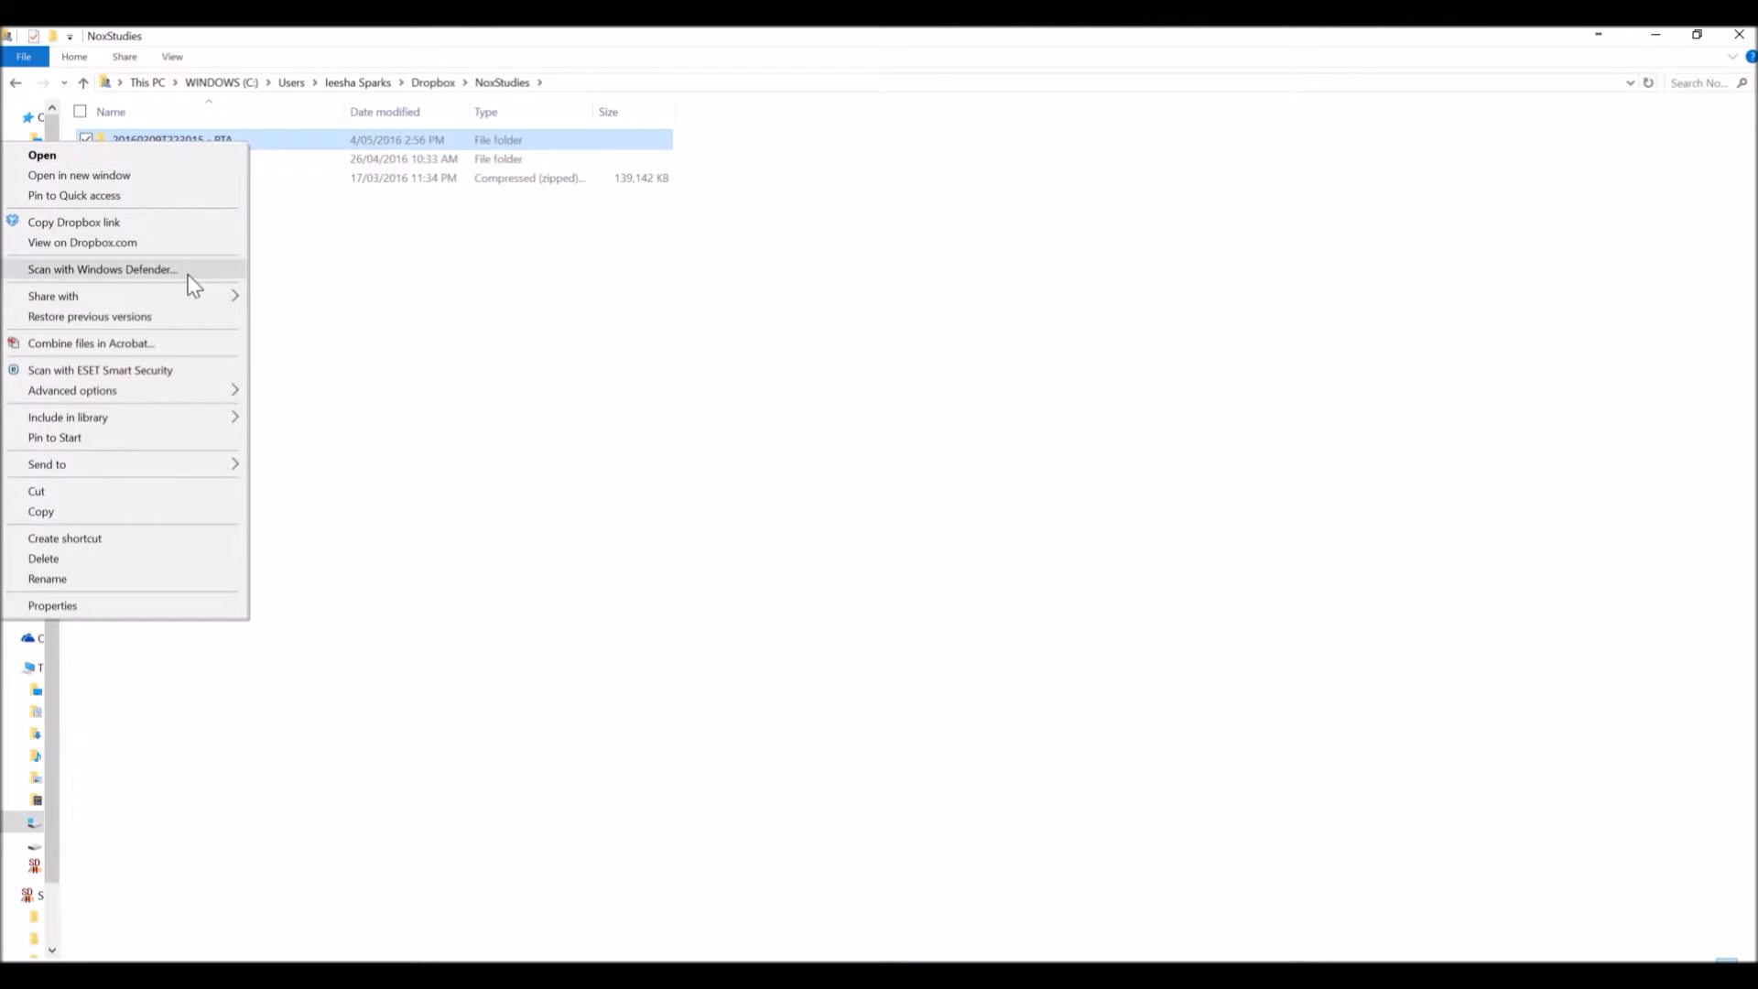
mouse_move(219, 458)
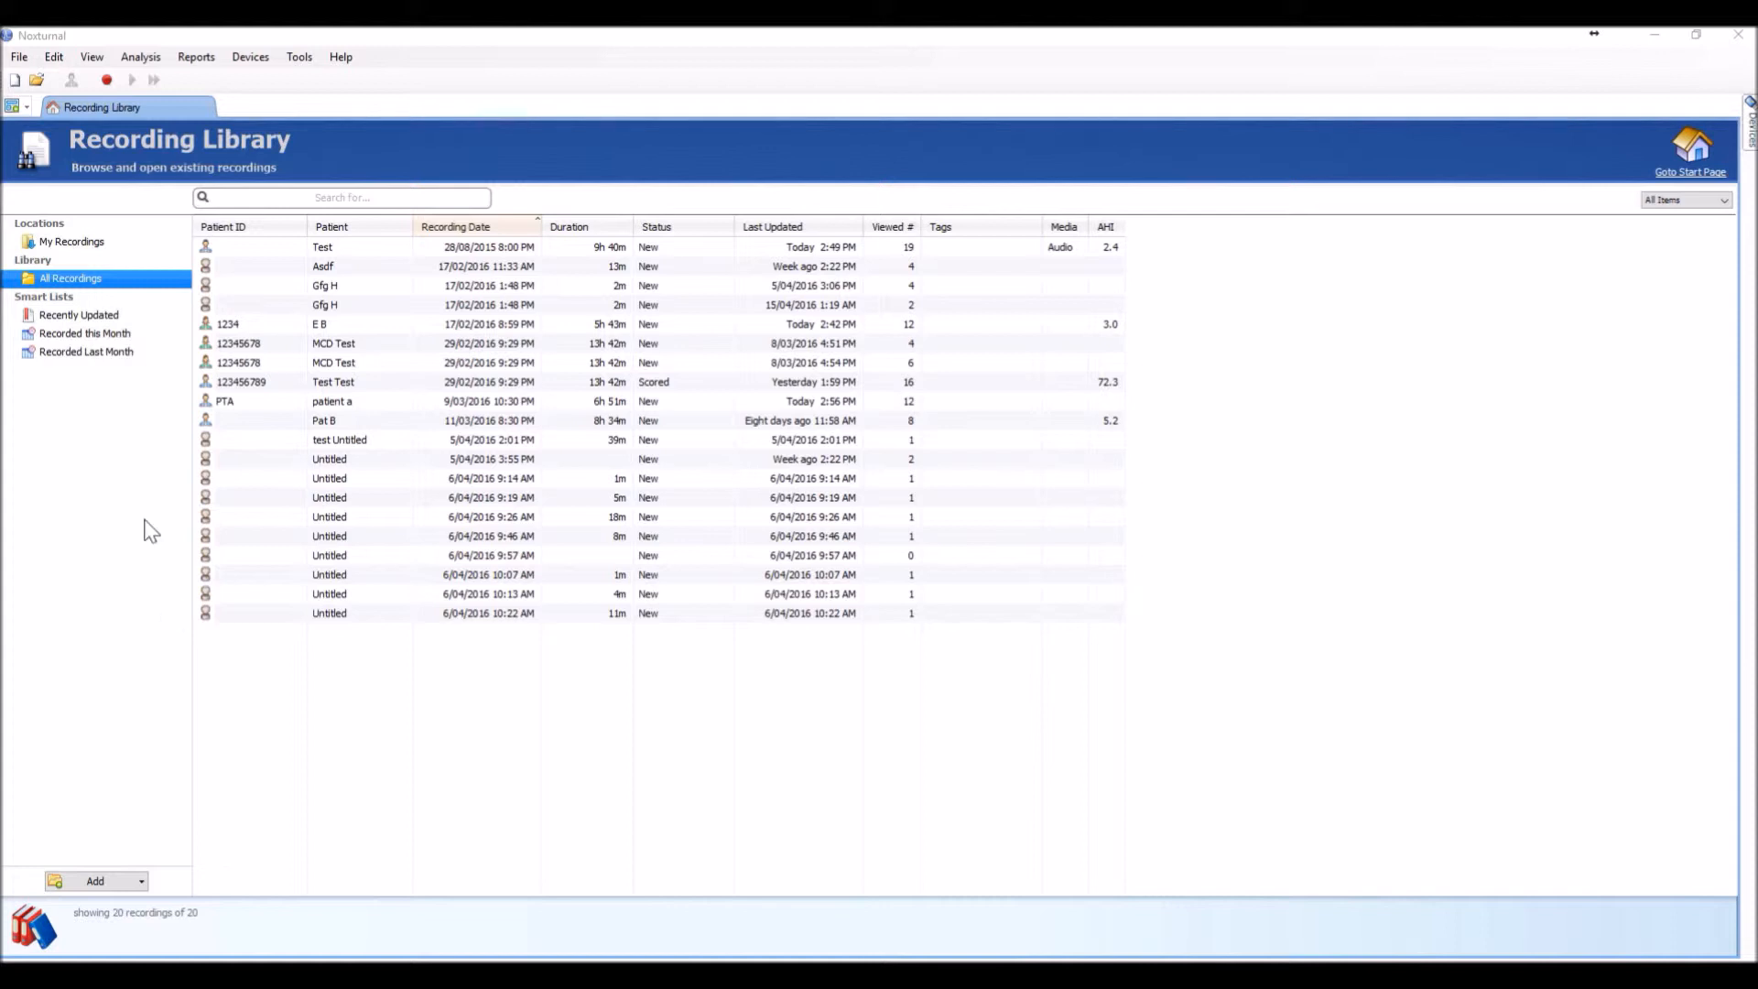
Create a new list in the recording library named "AHI >50"
right_click(66, 385)
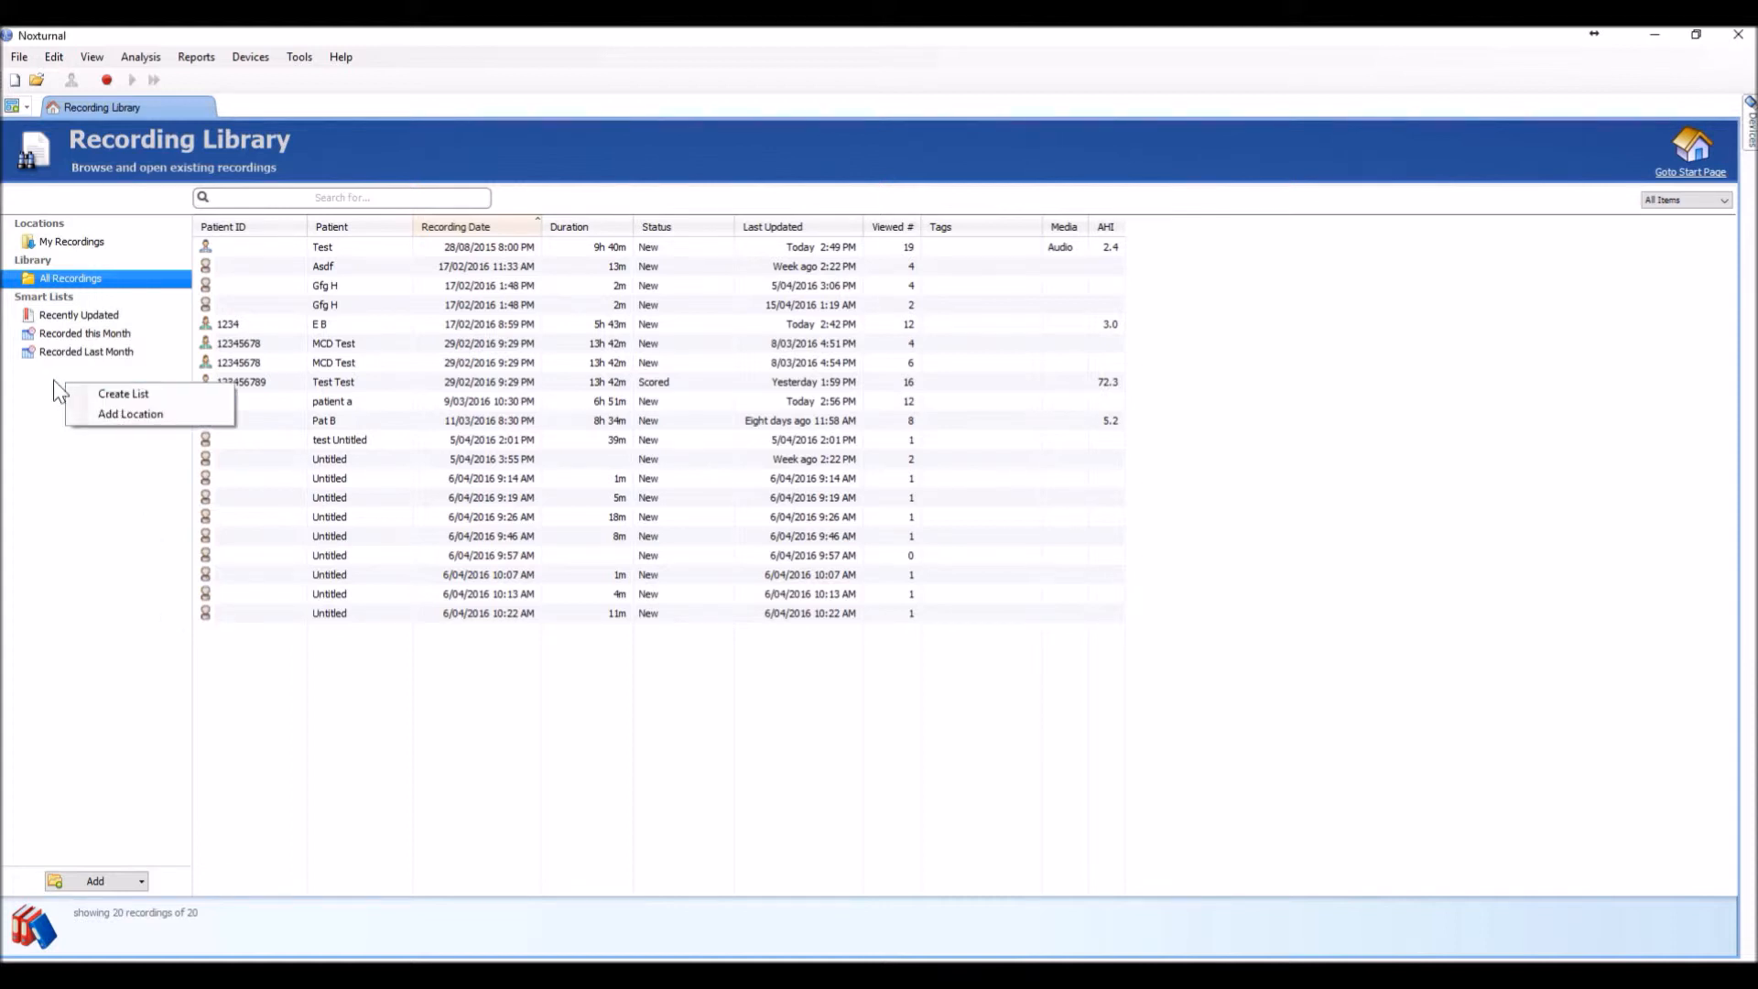
left_click(128, 397)
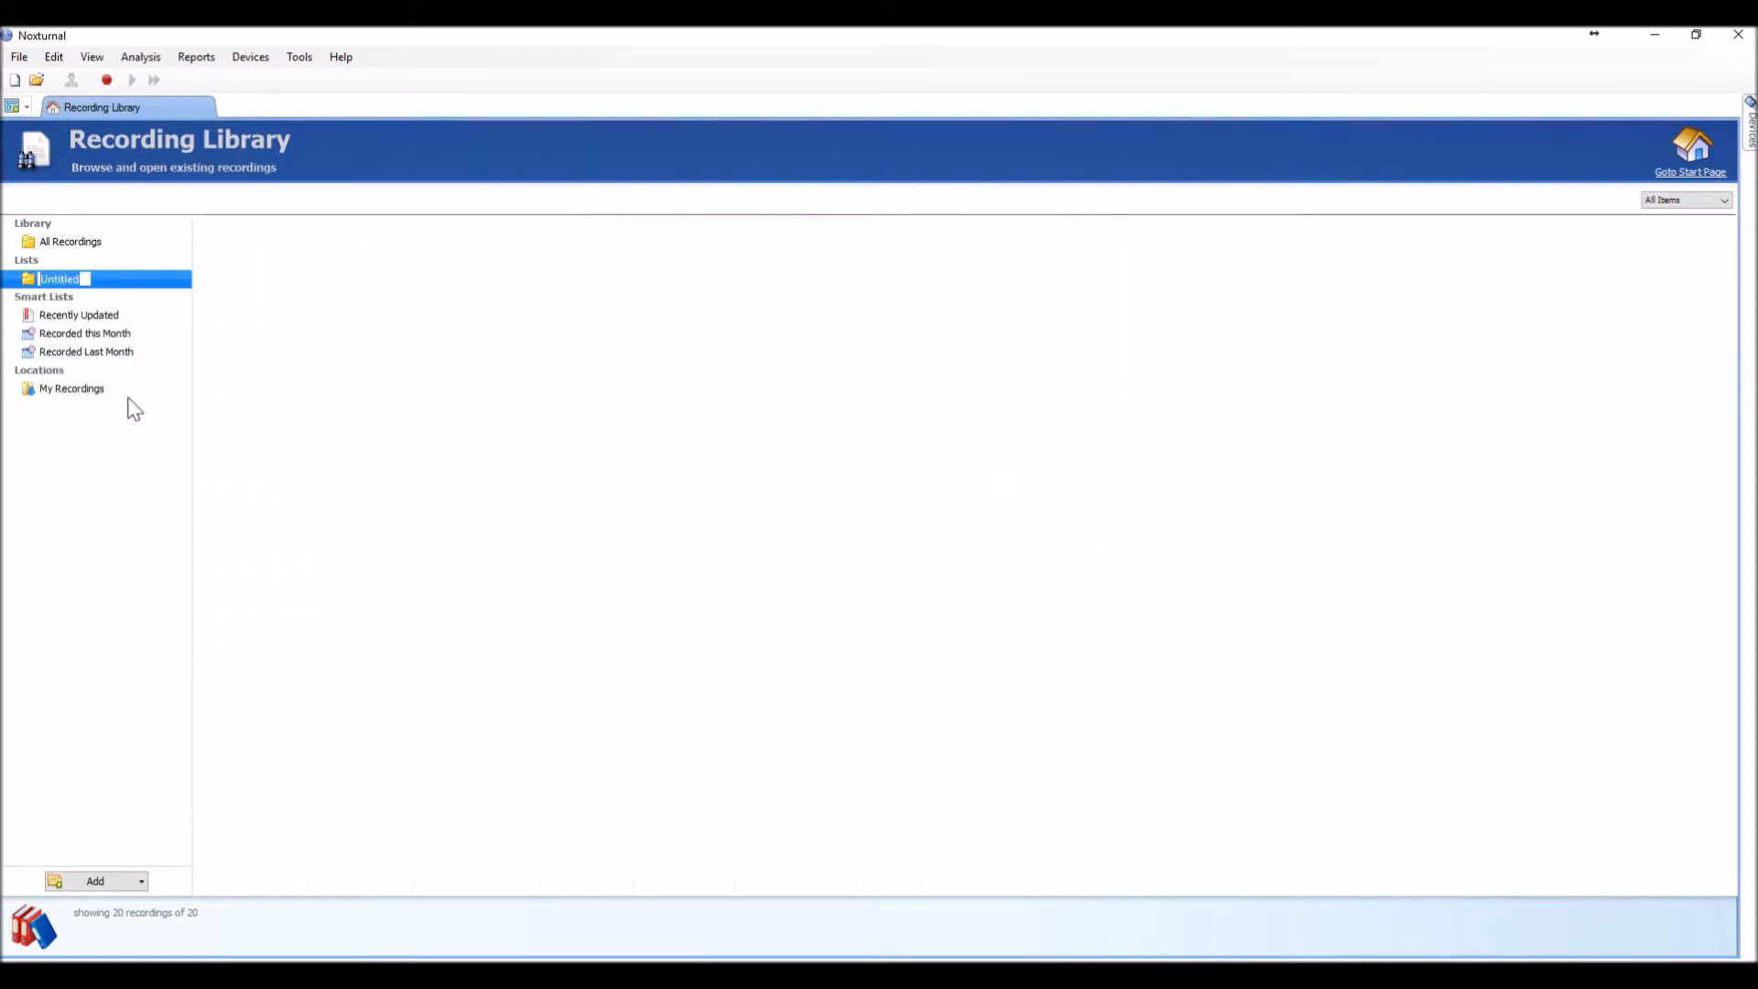
type("A")
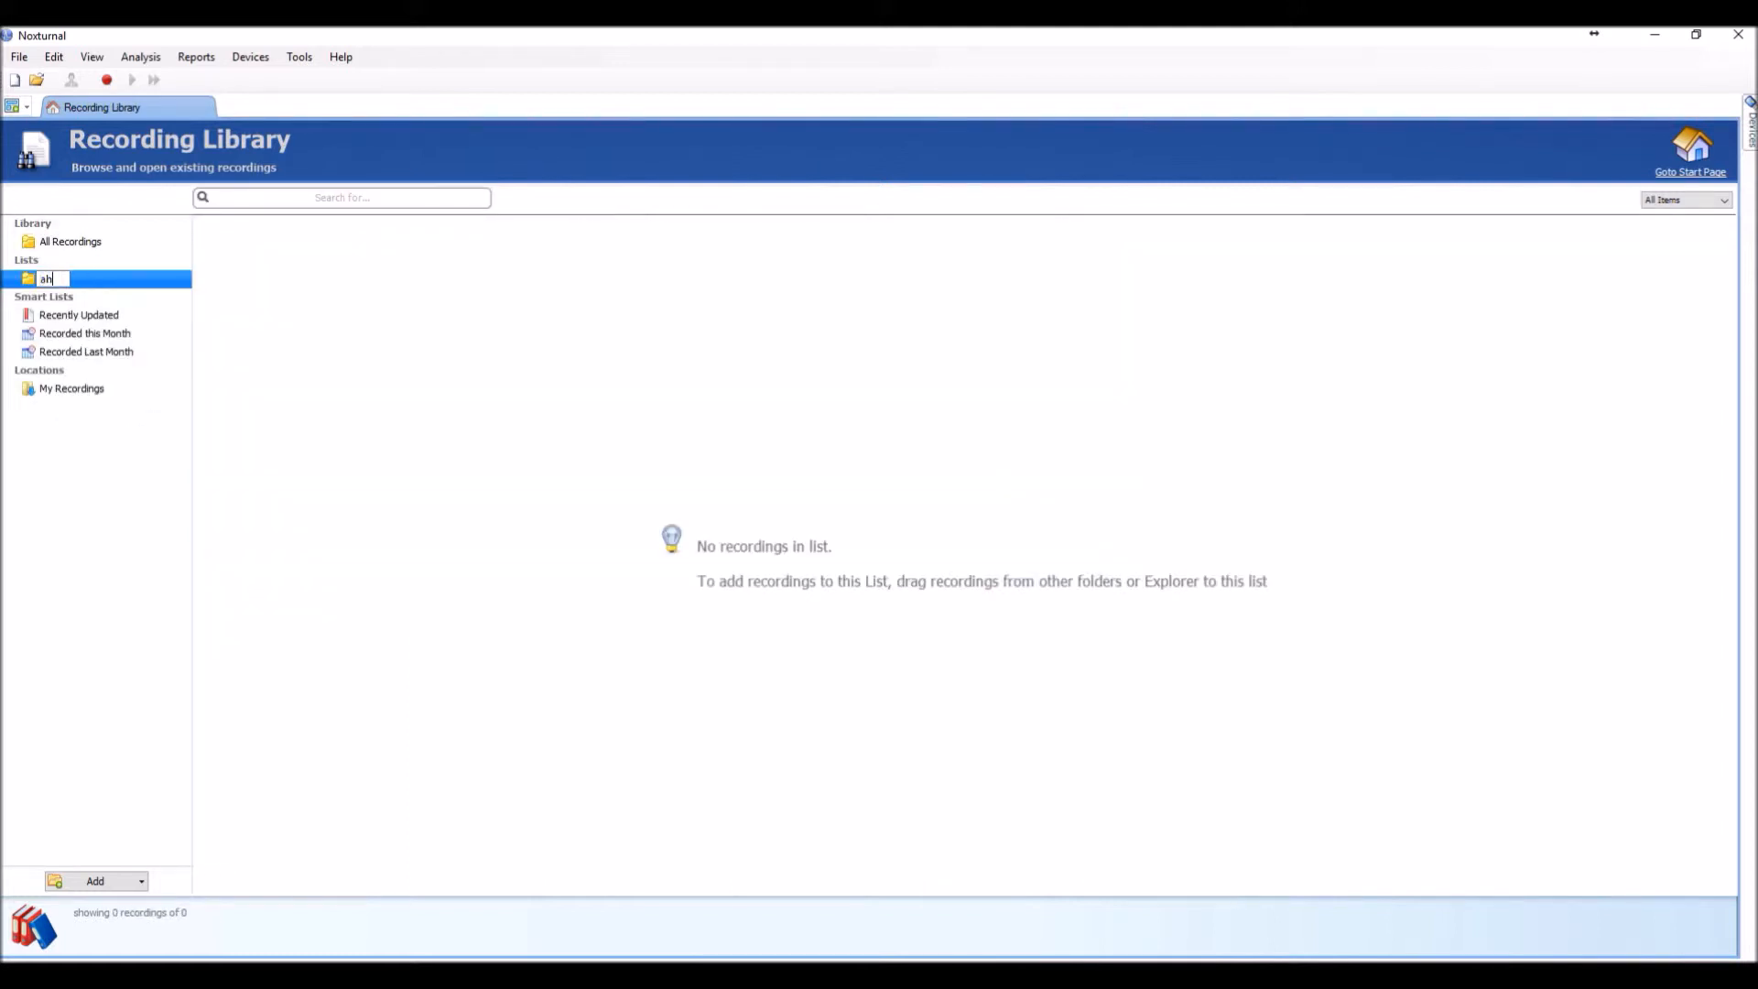
type("HI >50")
key("Return")
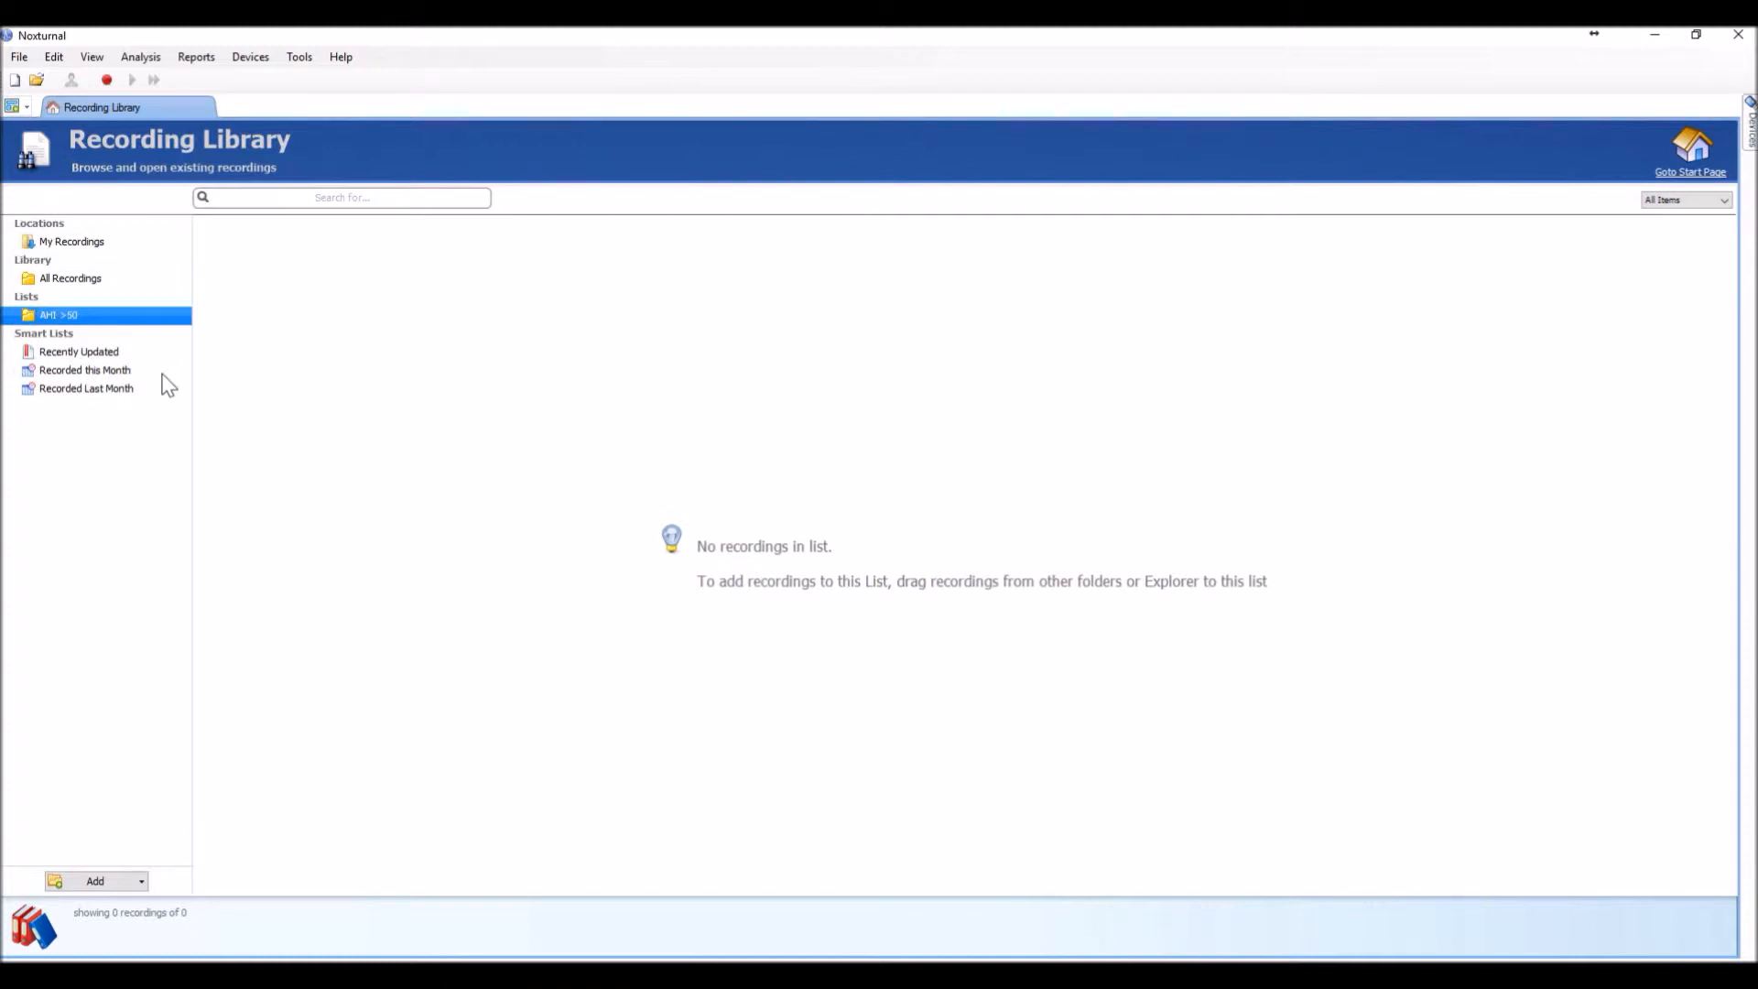
Add the scored recording with AHI 72.3 from All Recordings to the AHI >50 list and open that list
left_click(95, 278)
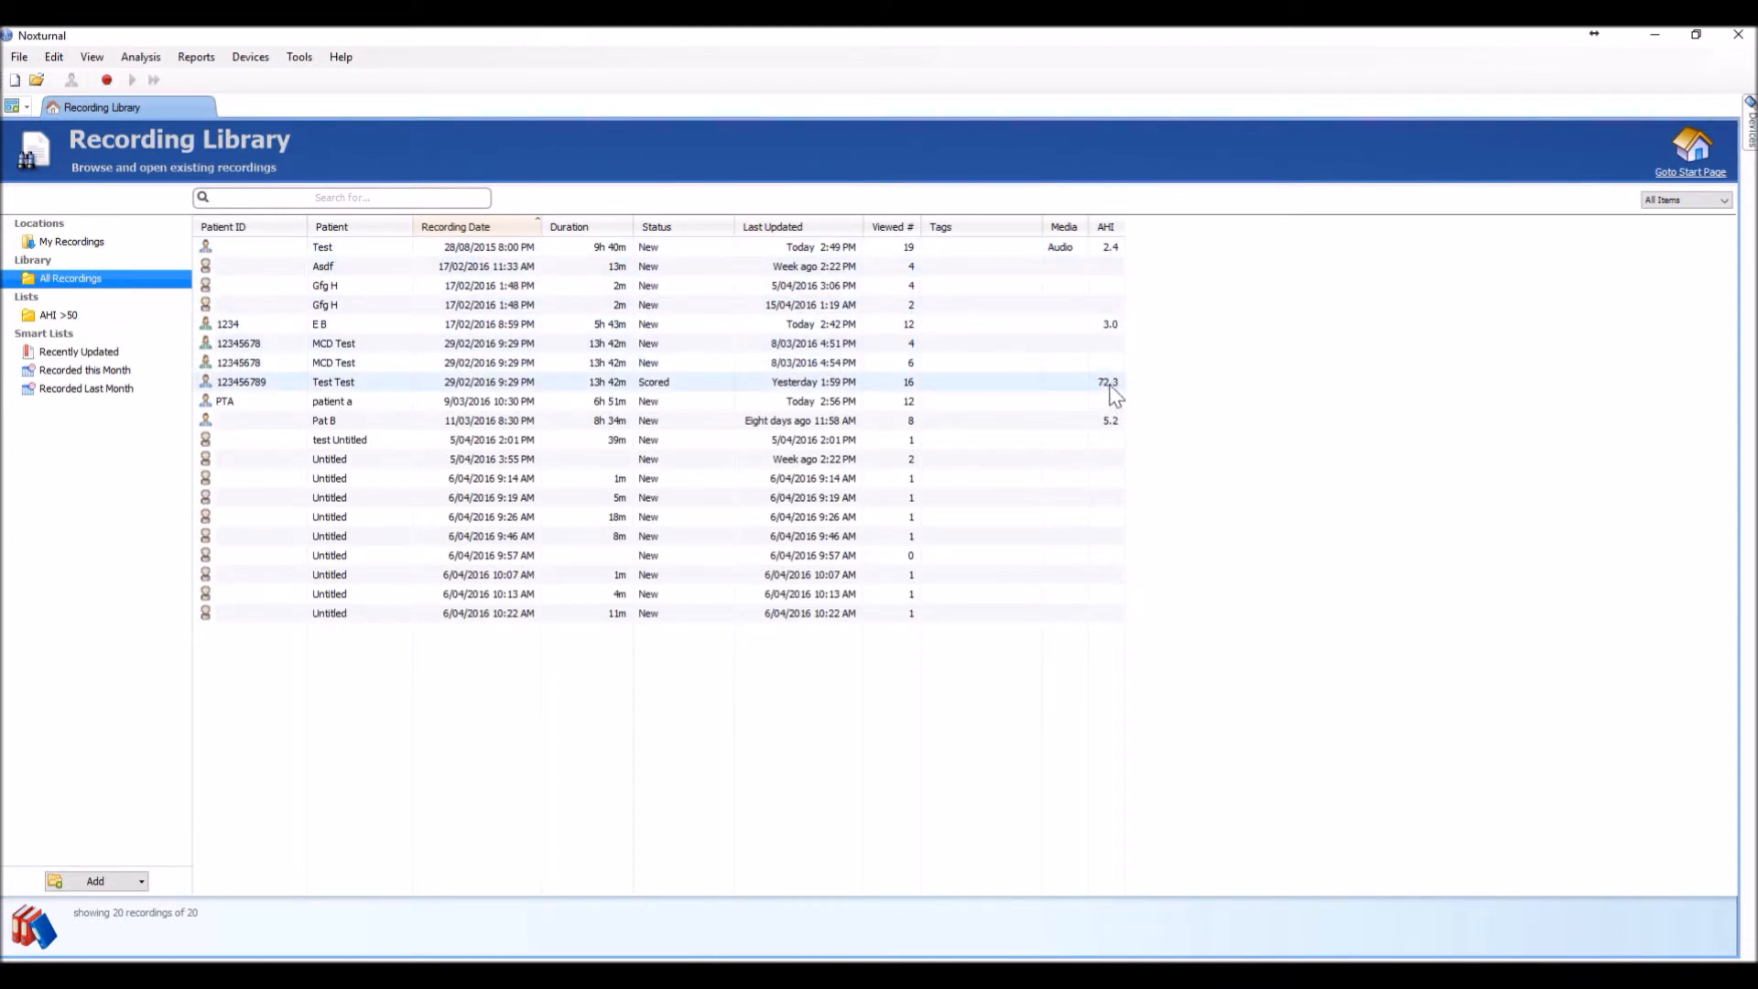
left_click(480, 384)
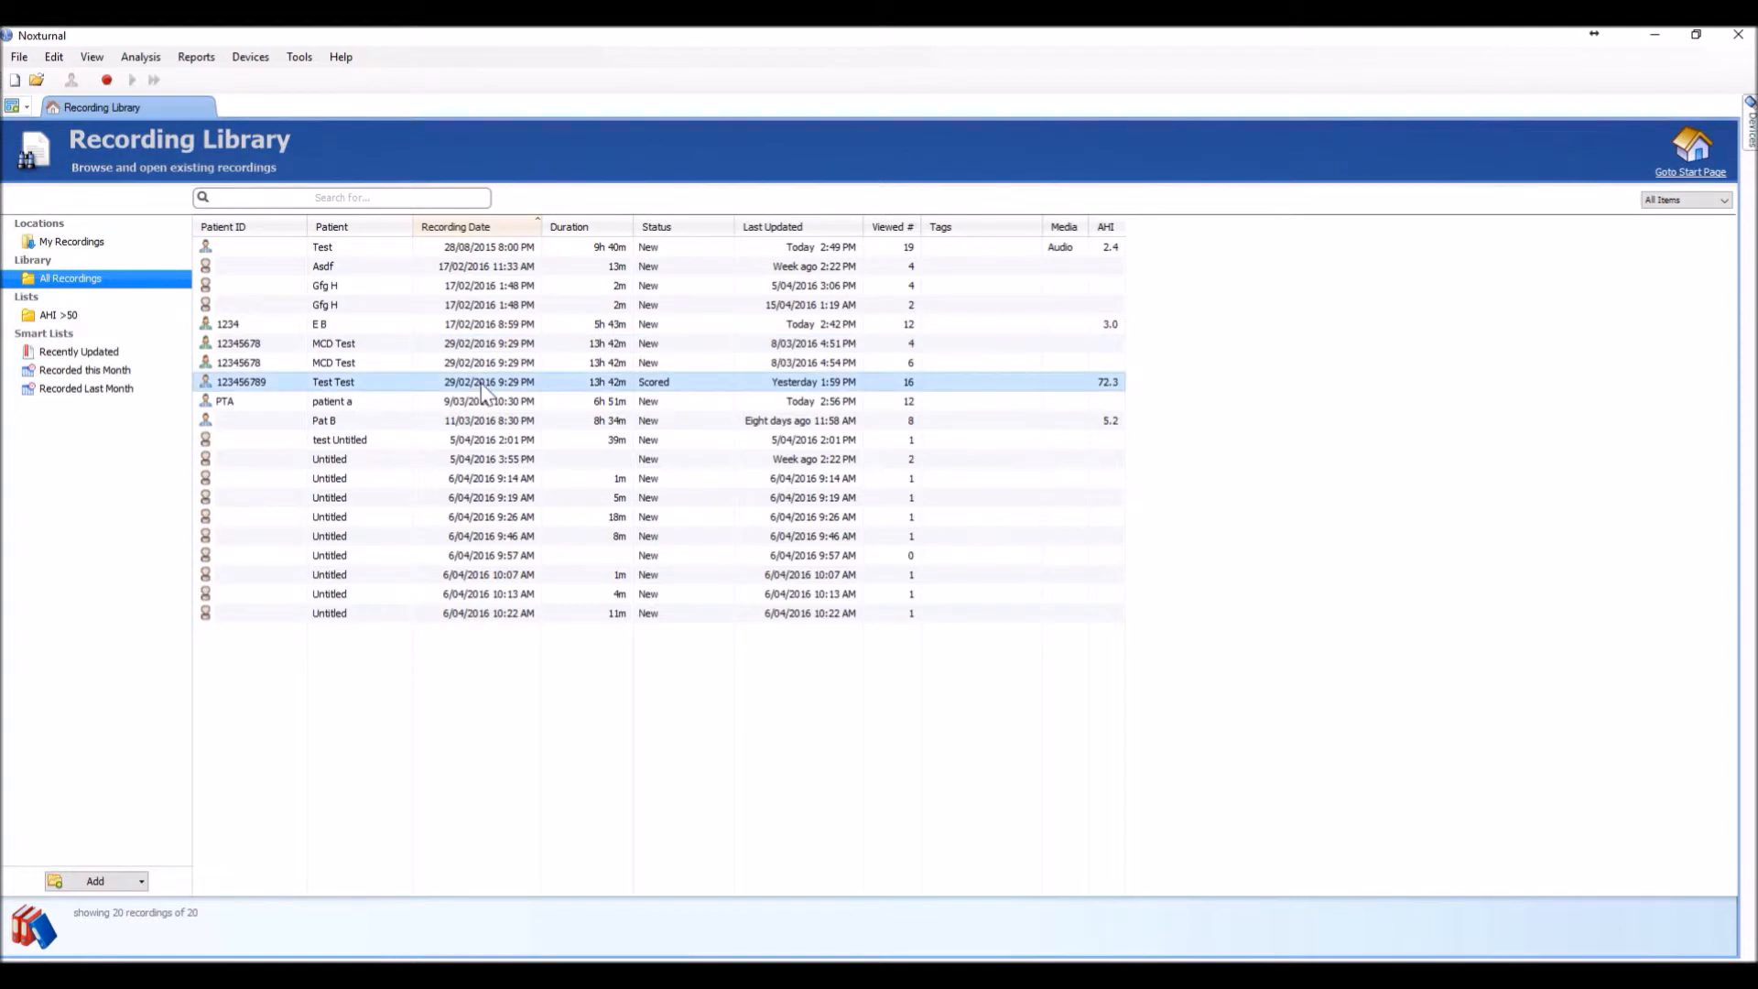
left_click_drag(483, 392, 73, 314)
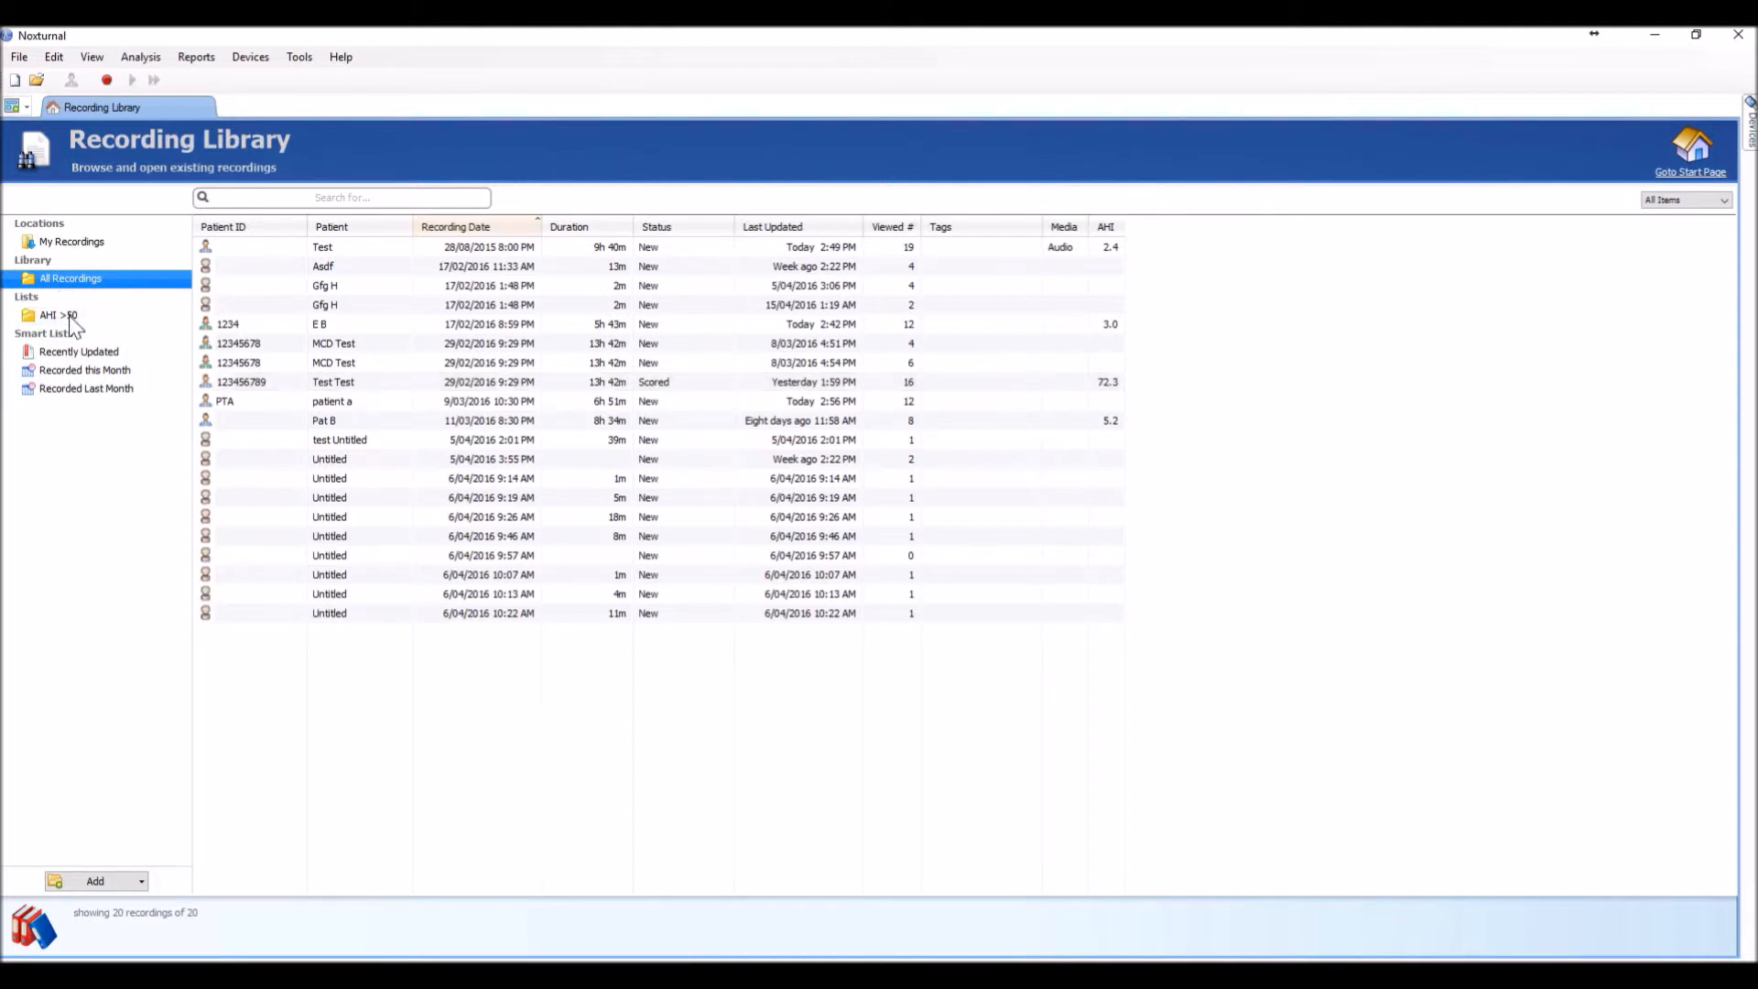
left_click(70, 313)
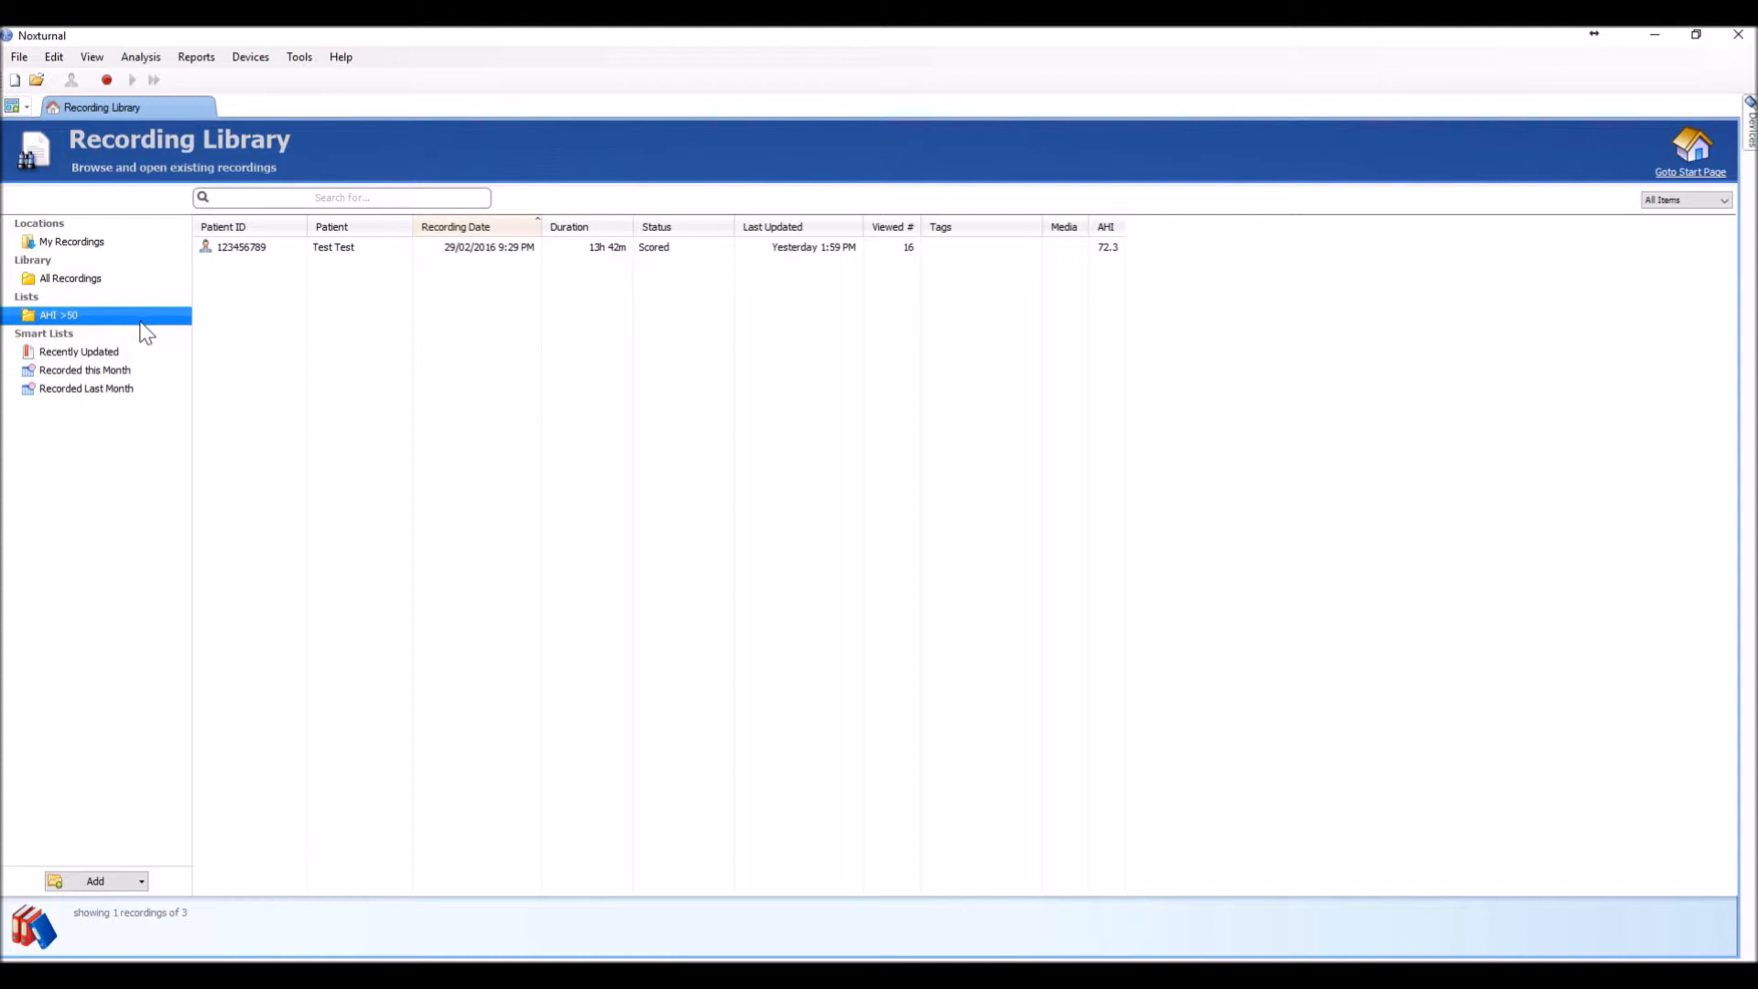
Remove the recording from the AHI >50 list and return to All Recordings
right_click(520, 251)
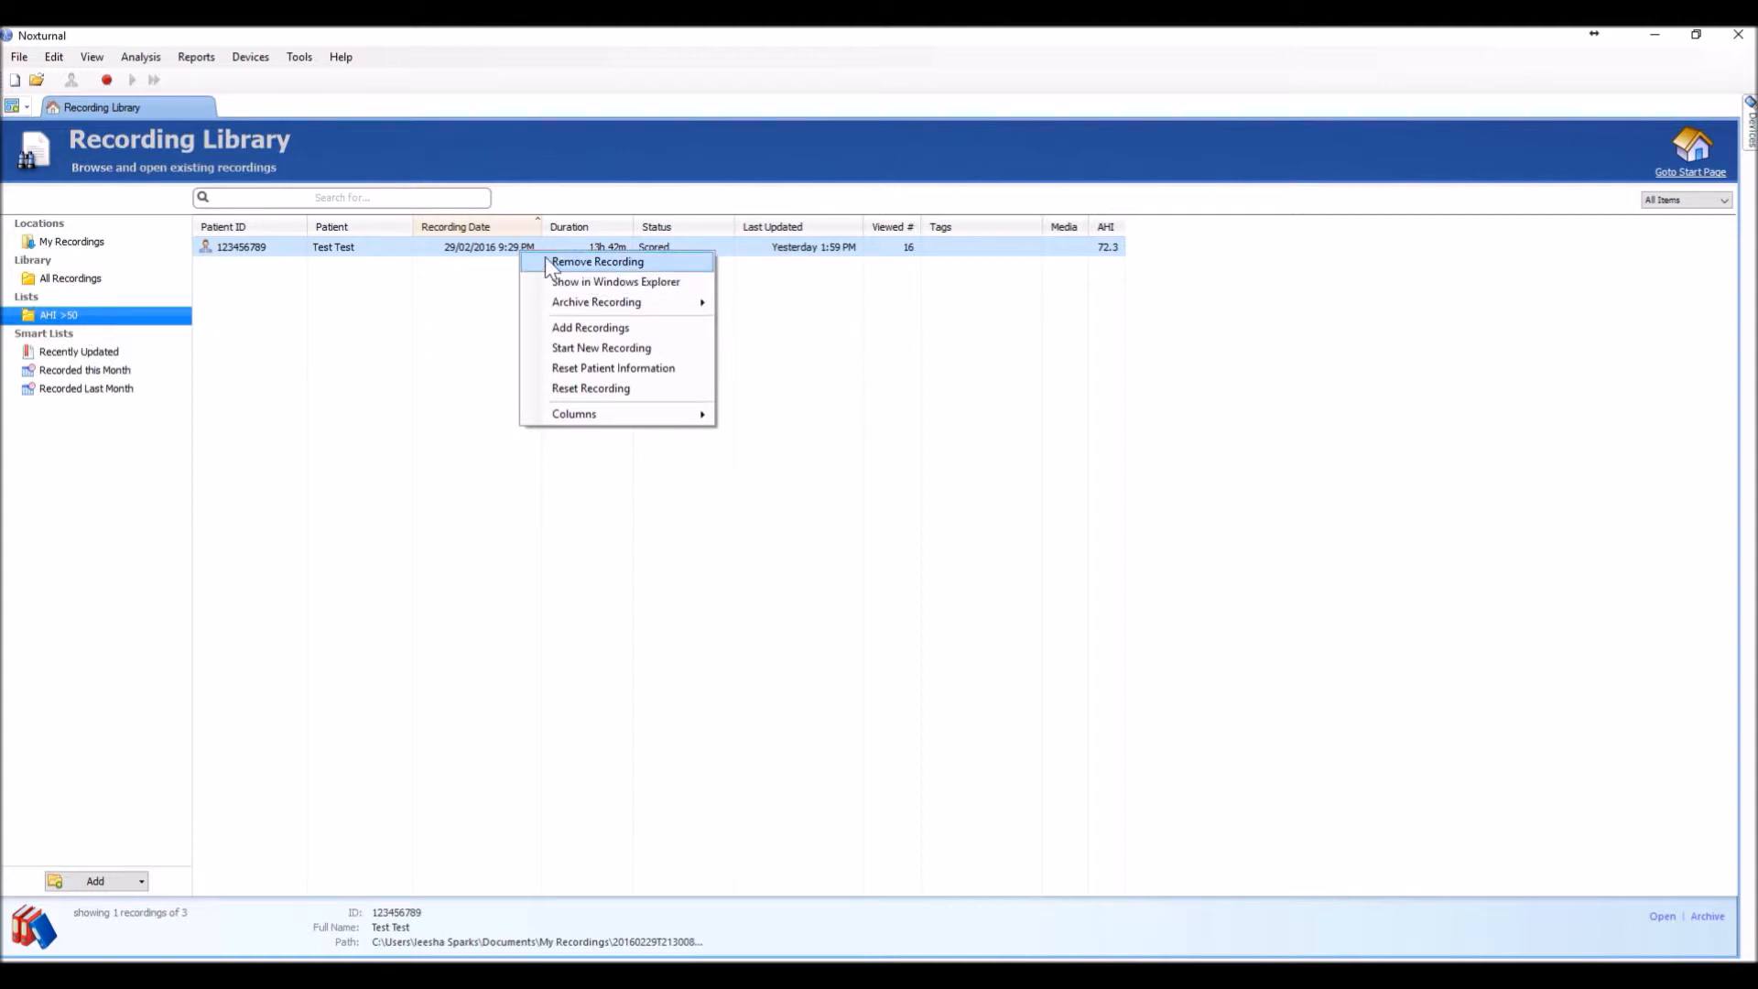
left_click(569, 263)
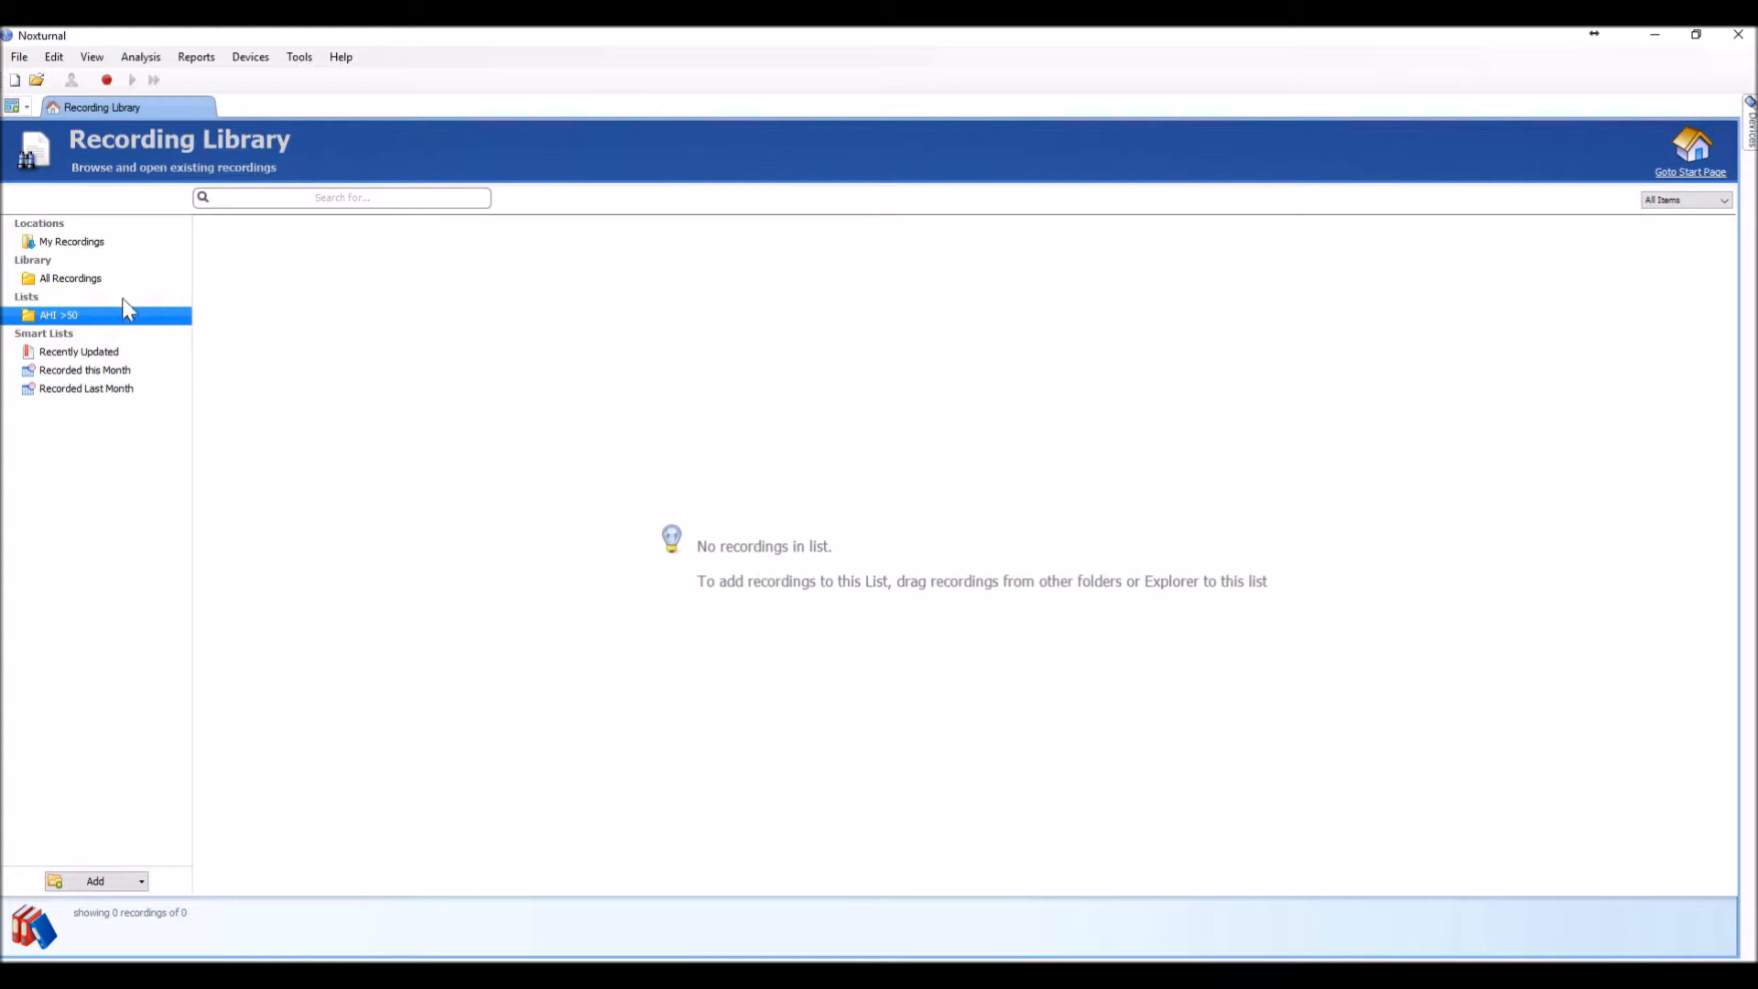
left_click(77, 279)
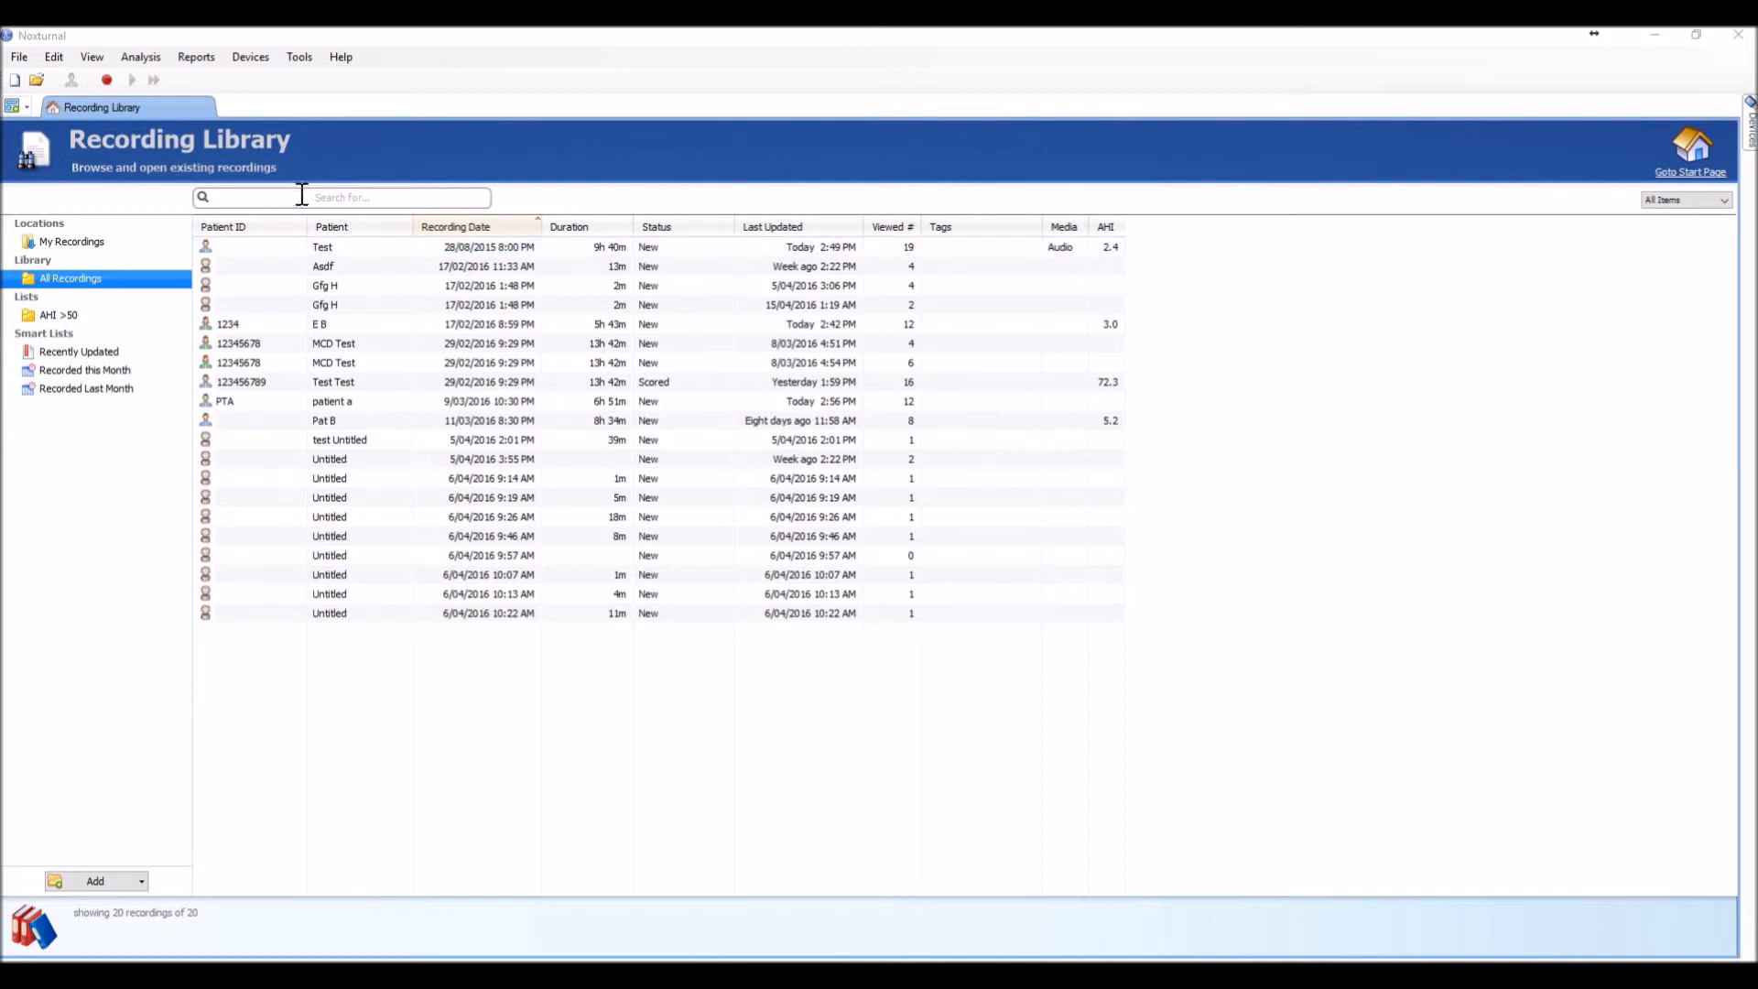
Sort all recordings by recording date, newest first, and switch back to oldest first
left_click(350, 198)
left_click(535, 221)
left_click(533, 230)
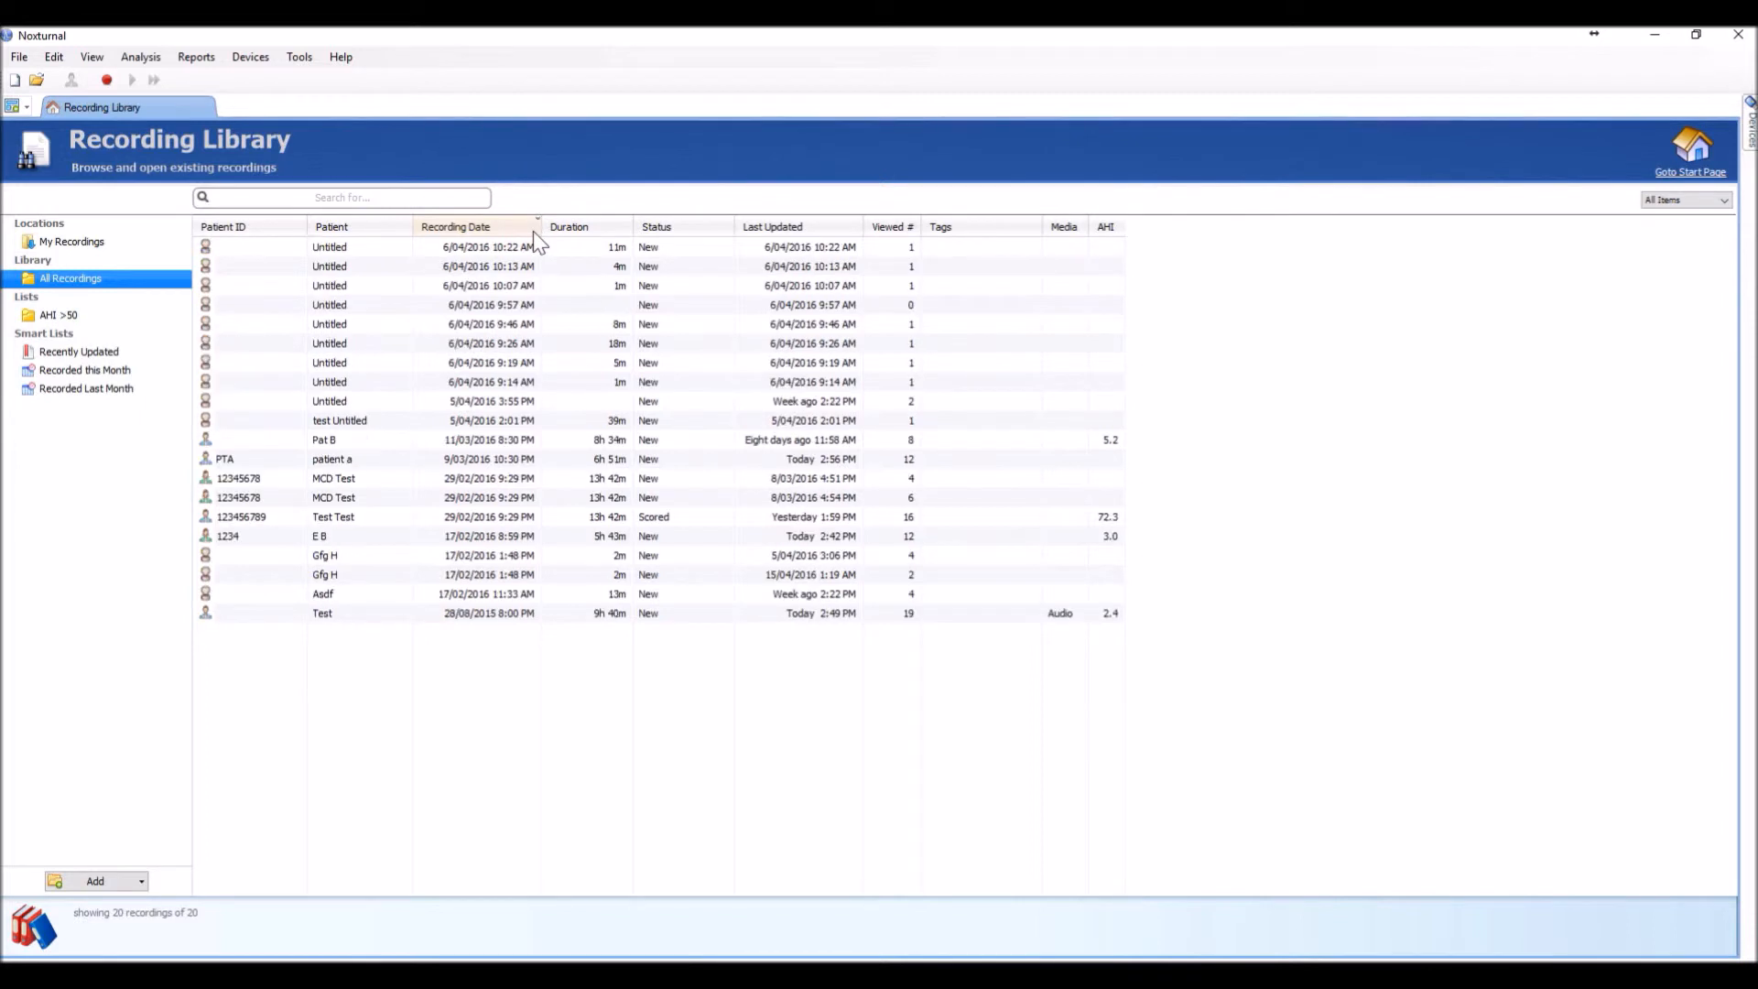
left_click(533, 231)
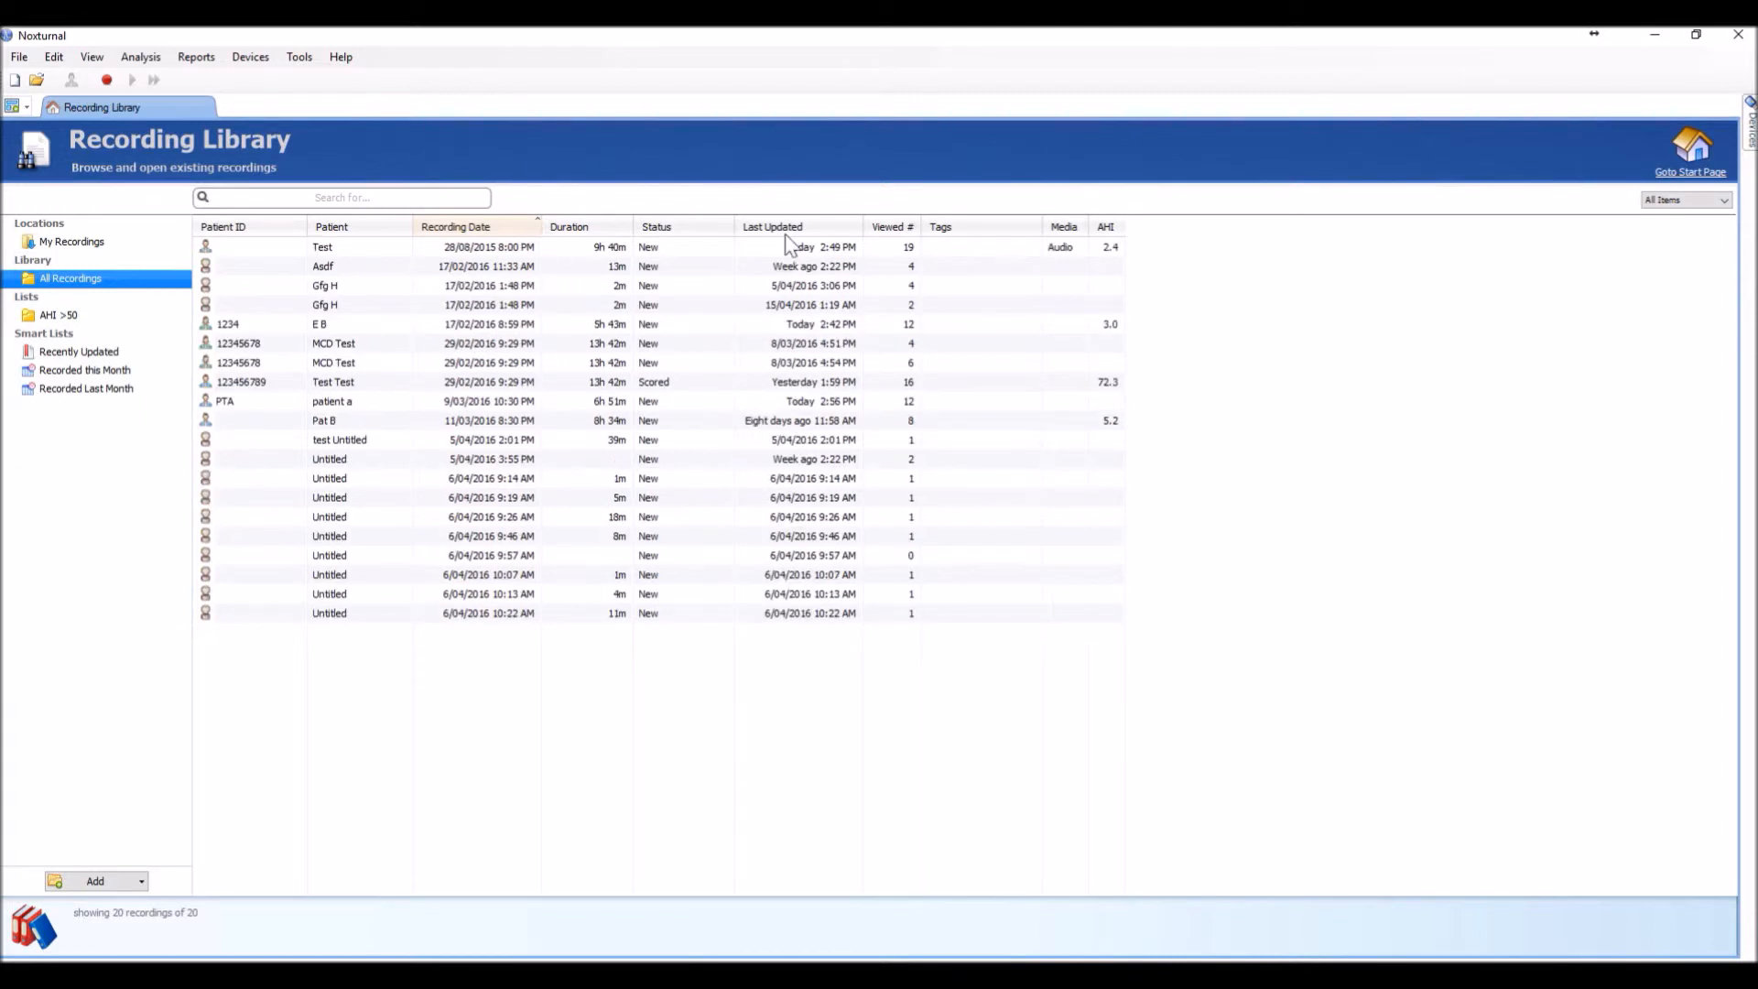
Sort all recordings by AHI from highest to lowest
left_click(1114, 232)
left_click(1113, 233)
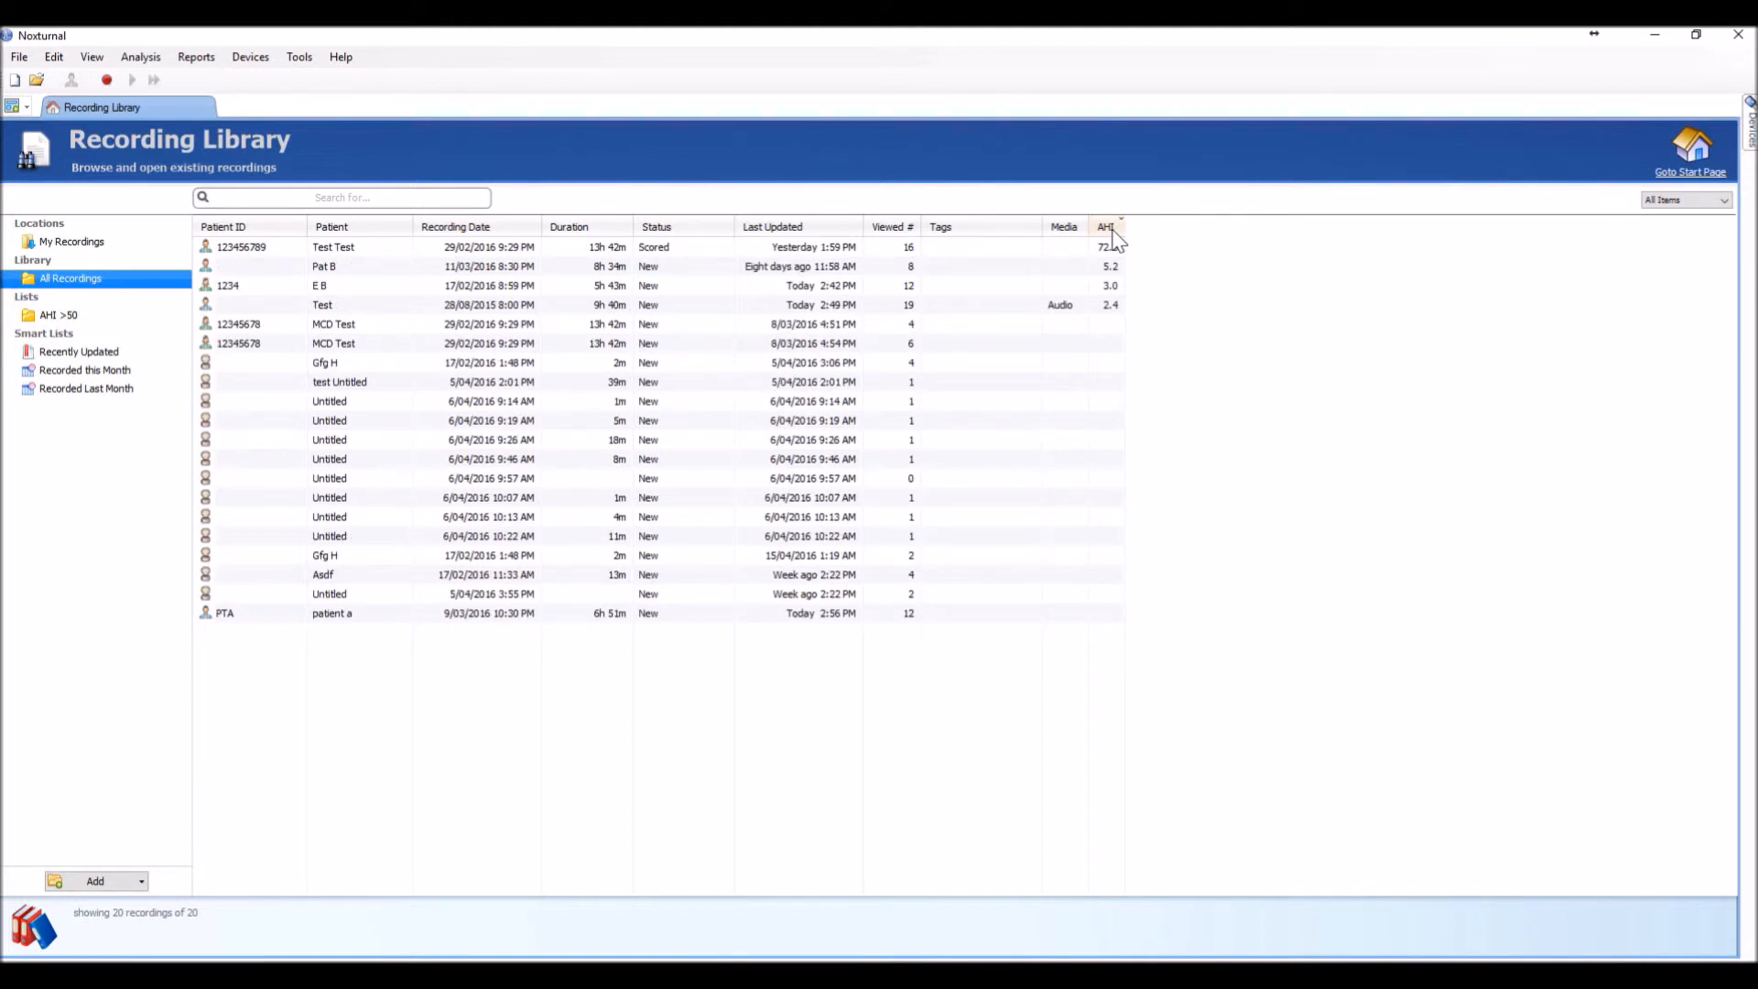
left_click(1113, 233)
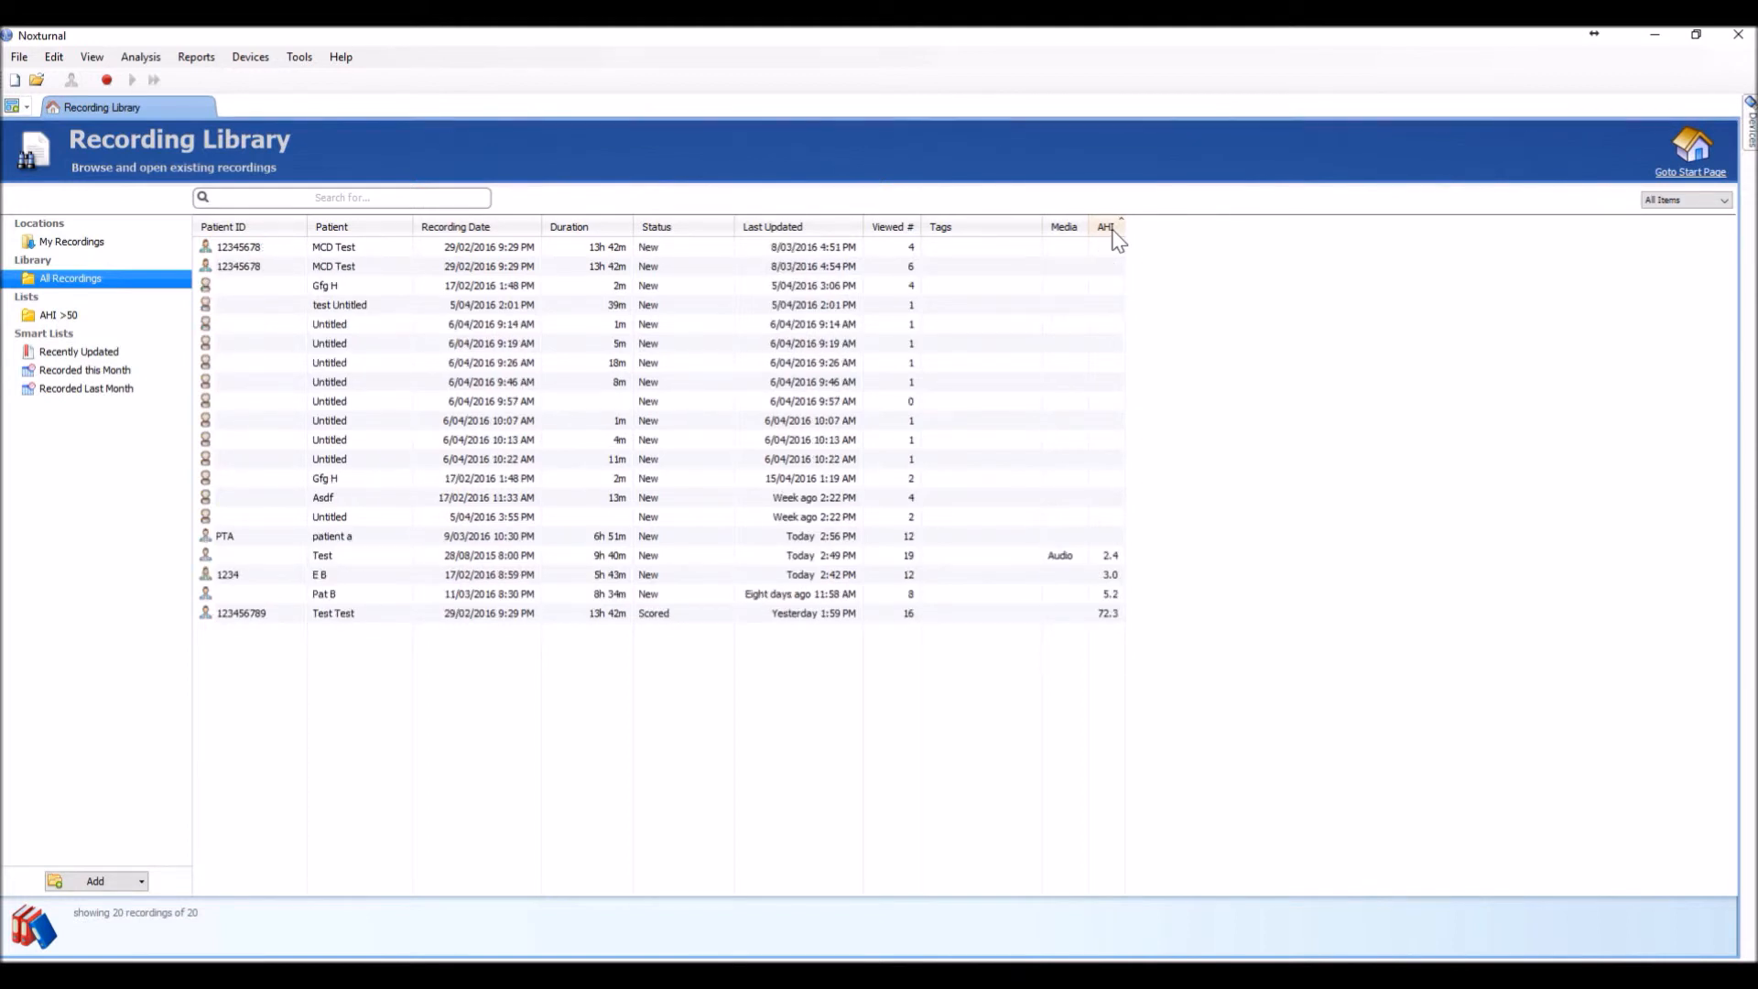
left_click(1114, 232)
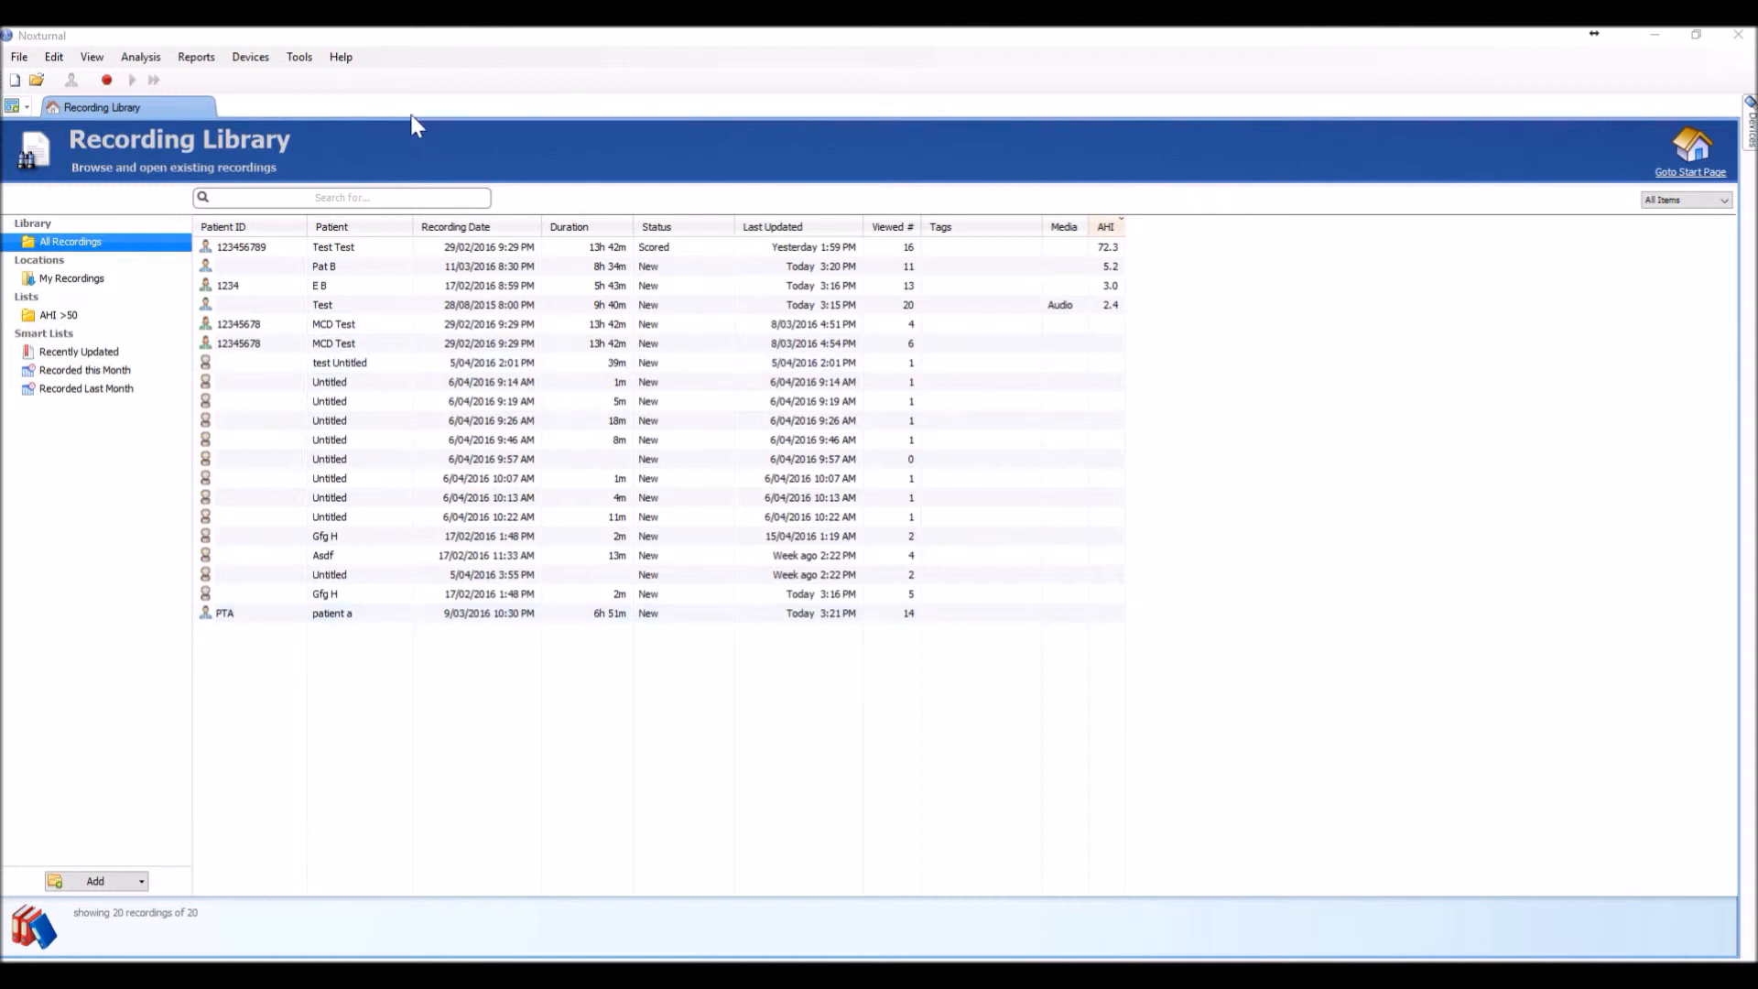
Open the Custom Fields settings and add a field labelled ESS with field type Number on the Patient tab, choosing its field size
left_click(300, 56)
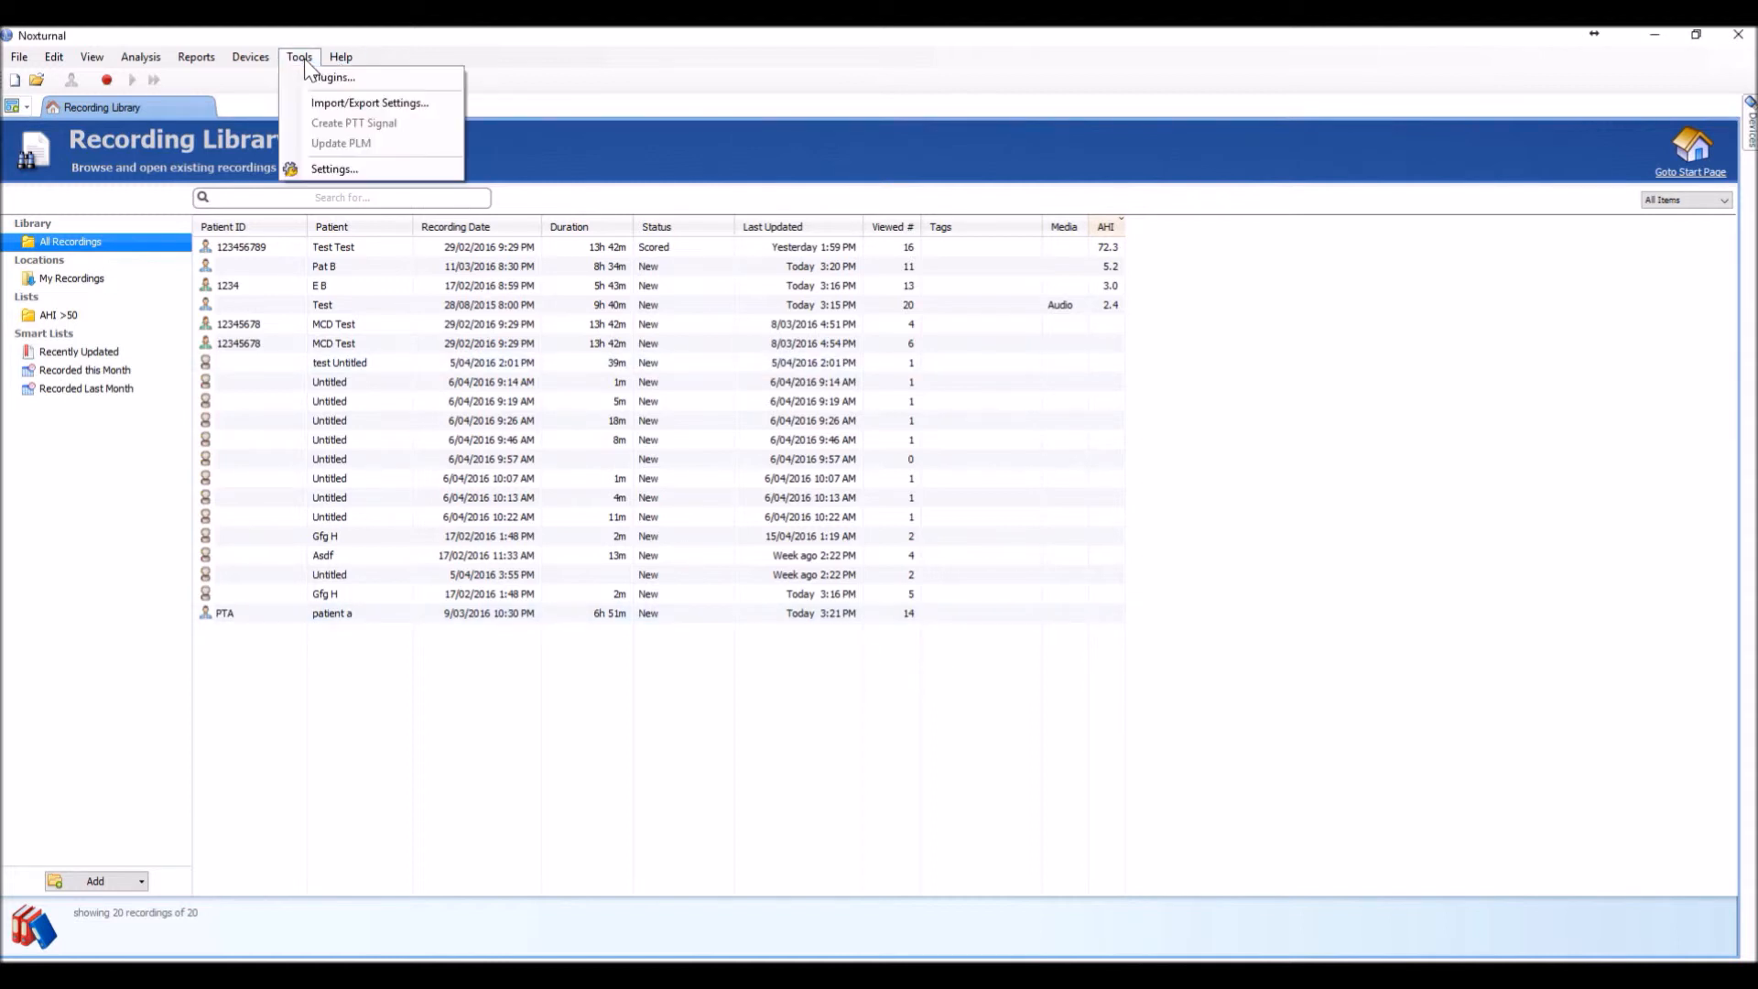
left_click(330, 168)
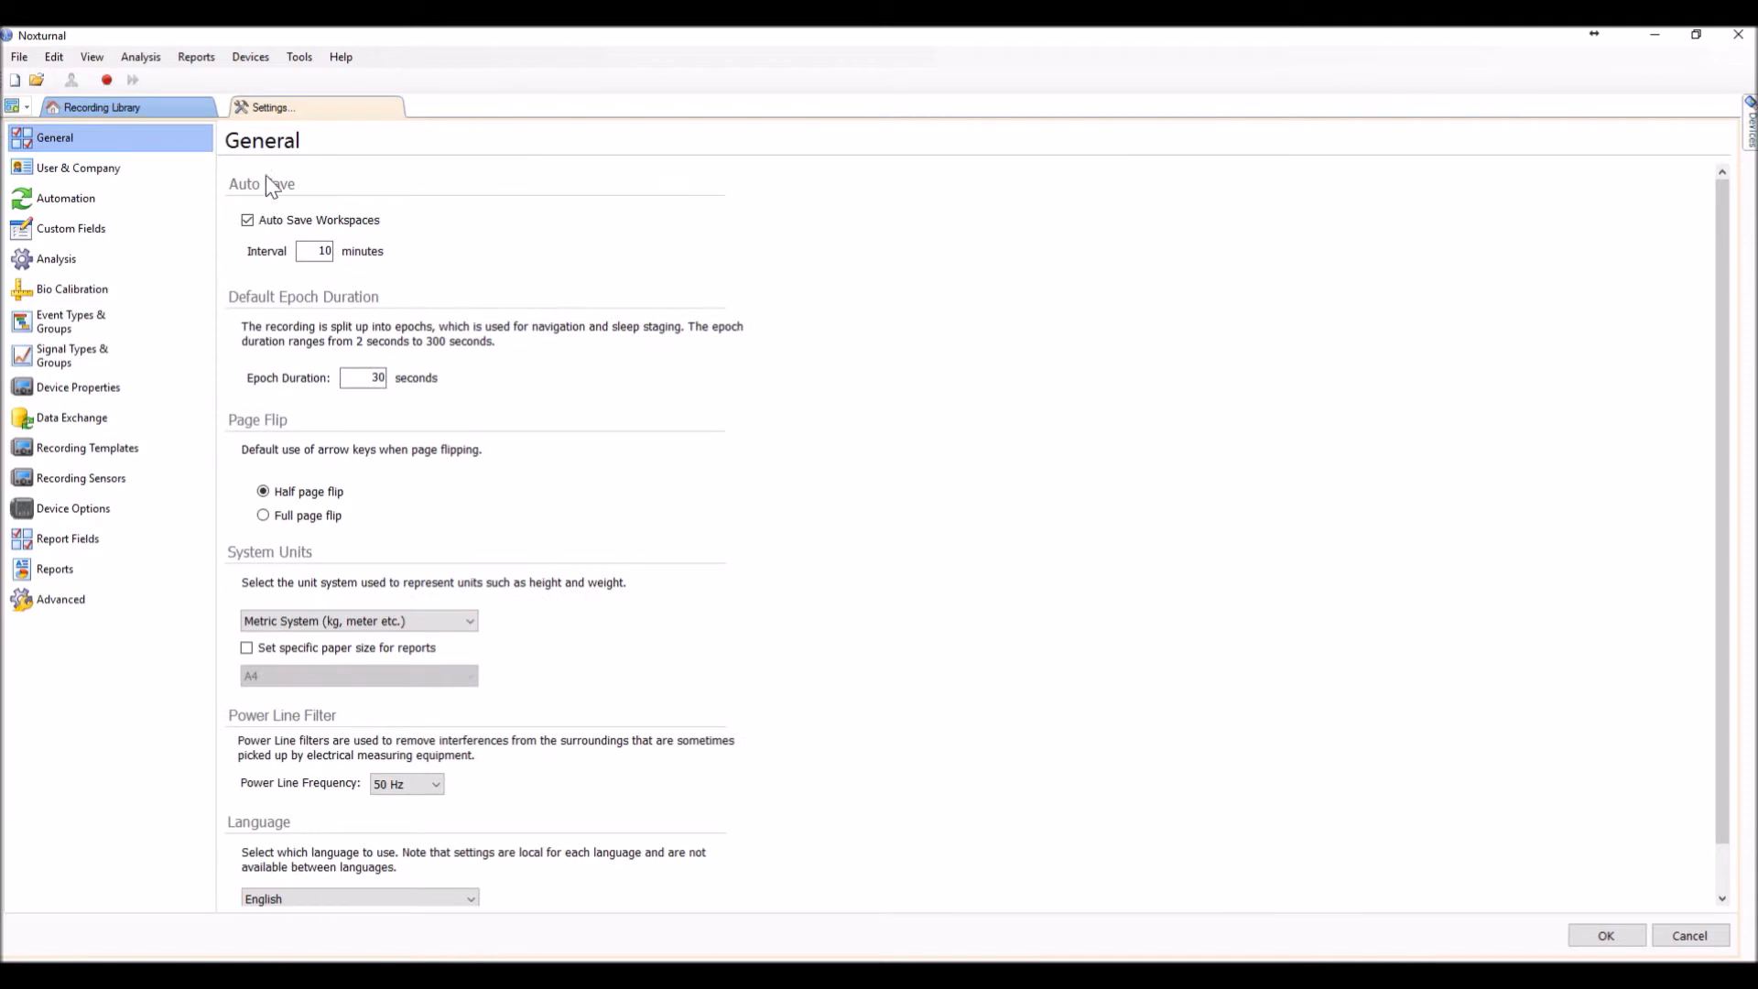
left_click(88, 229)
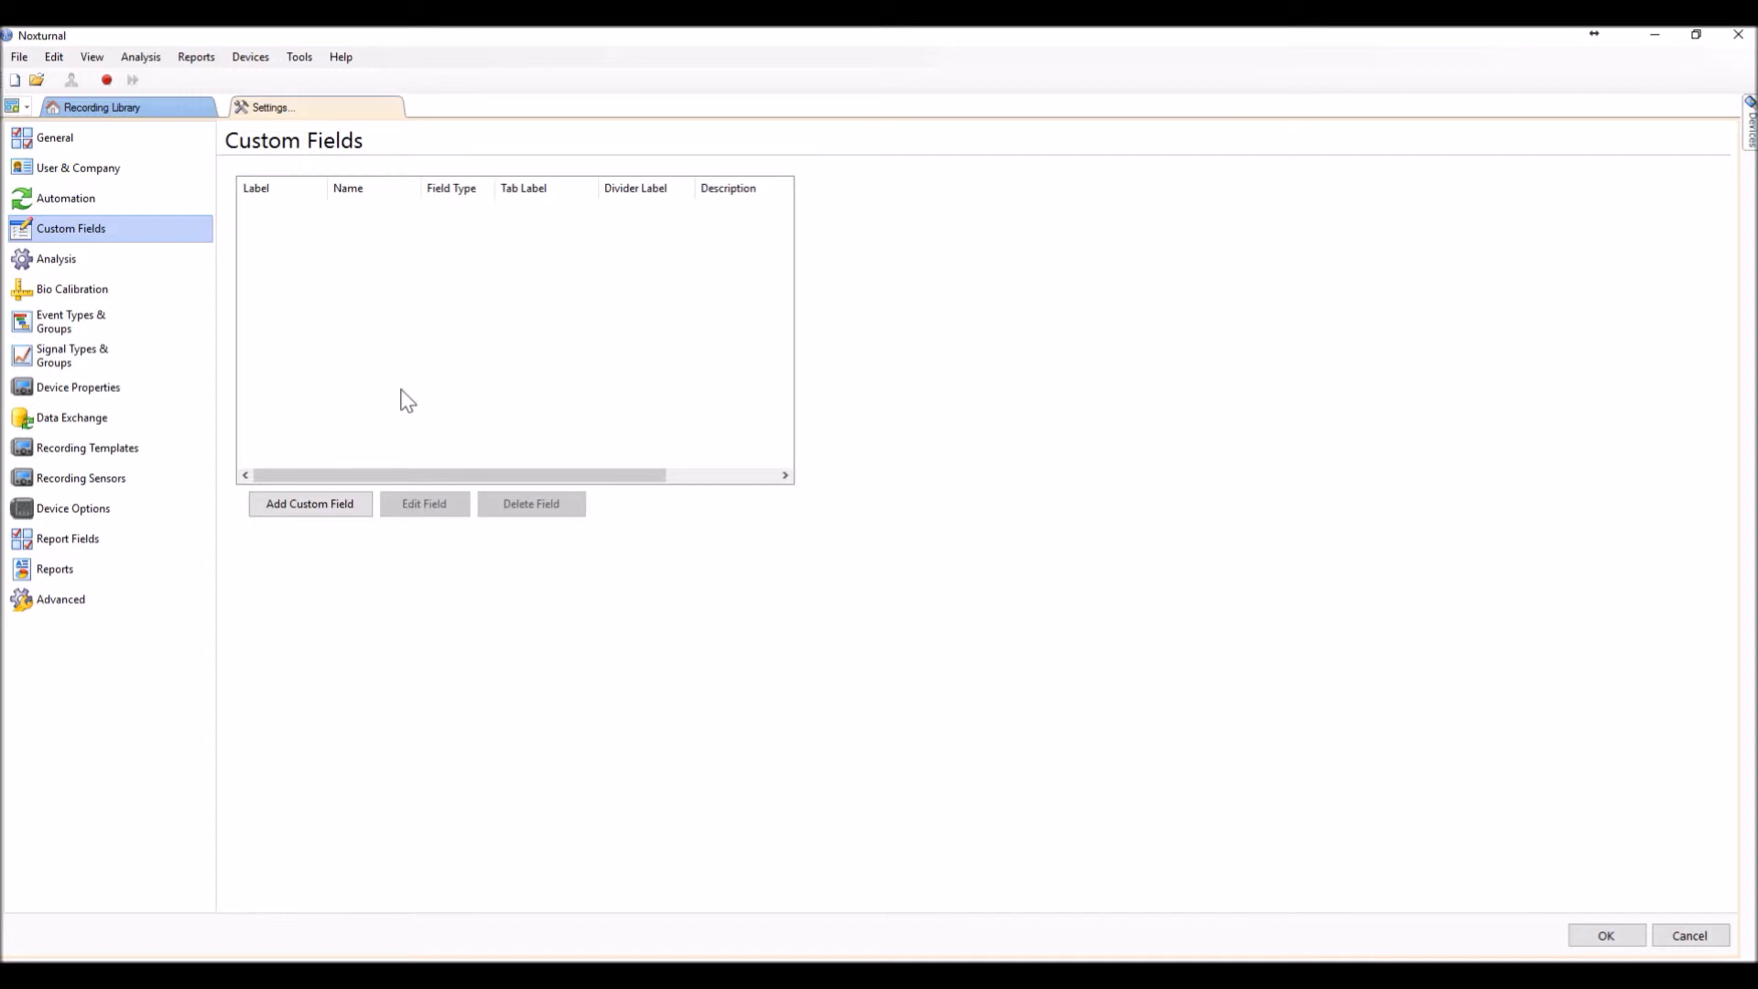
left_click(284, 510)
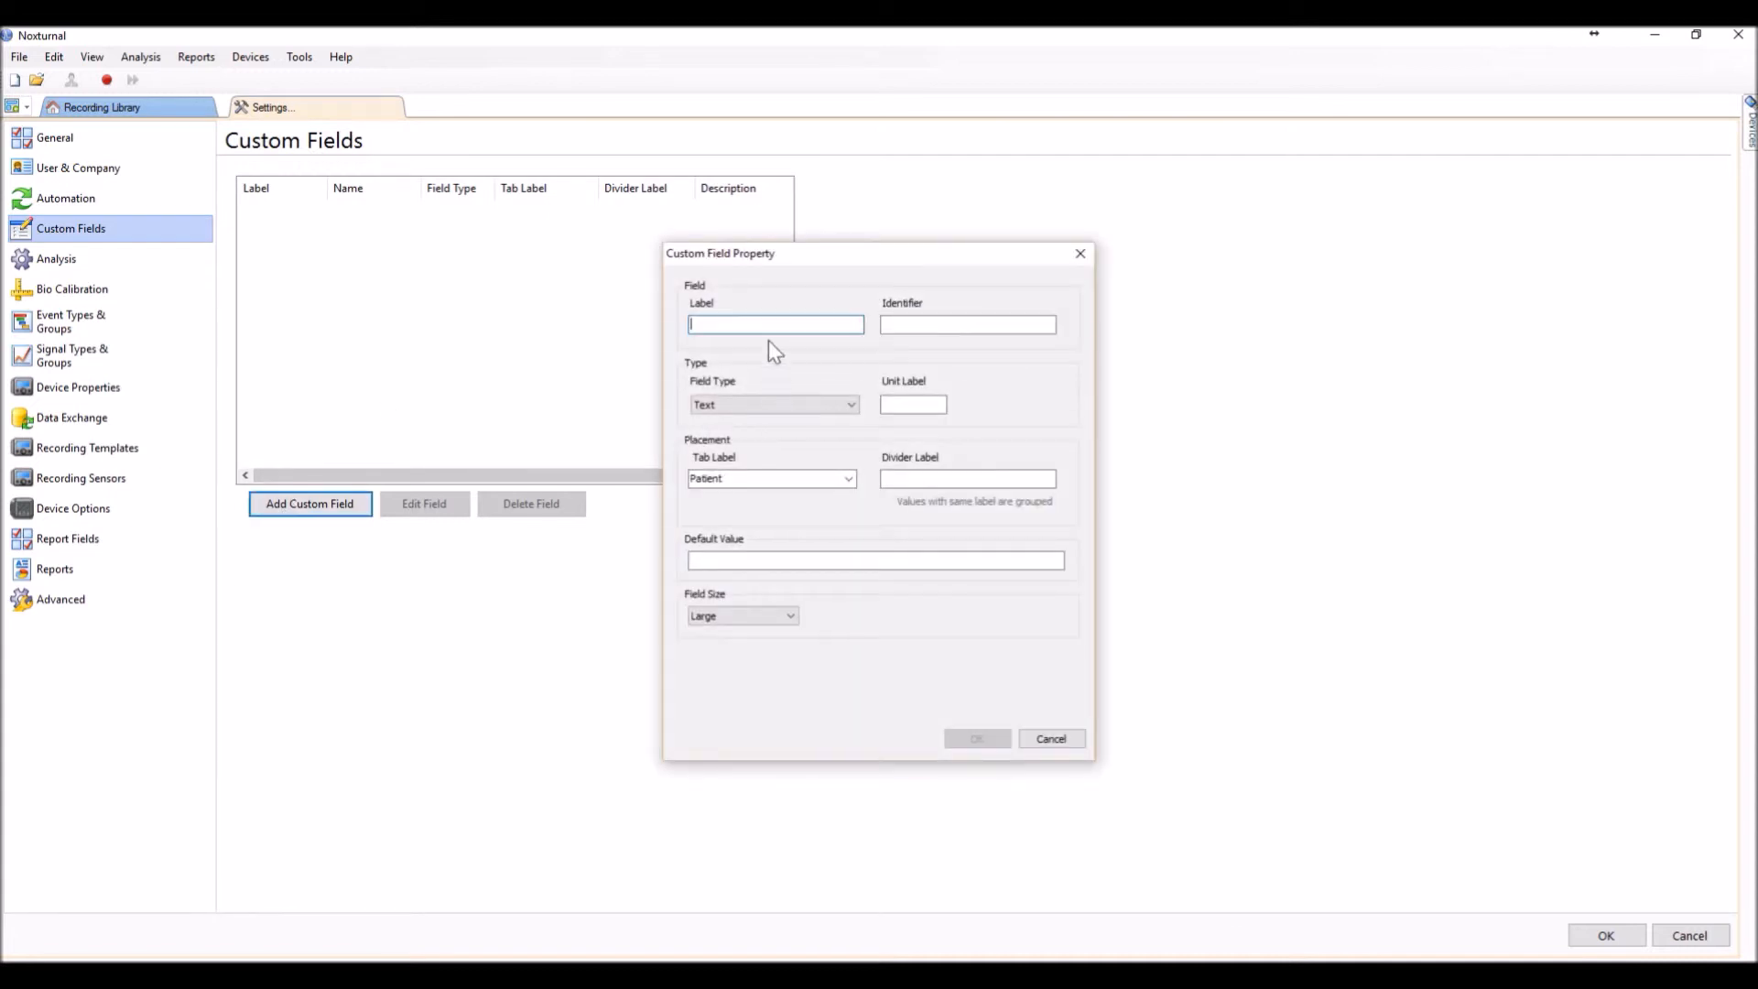
type("ES")
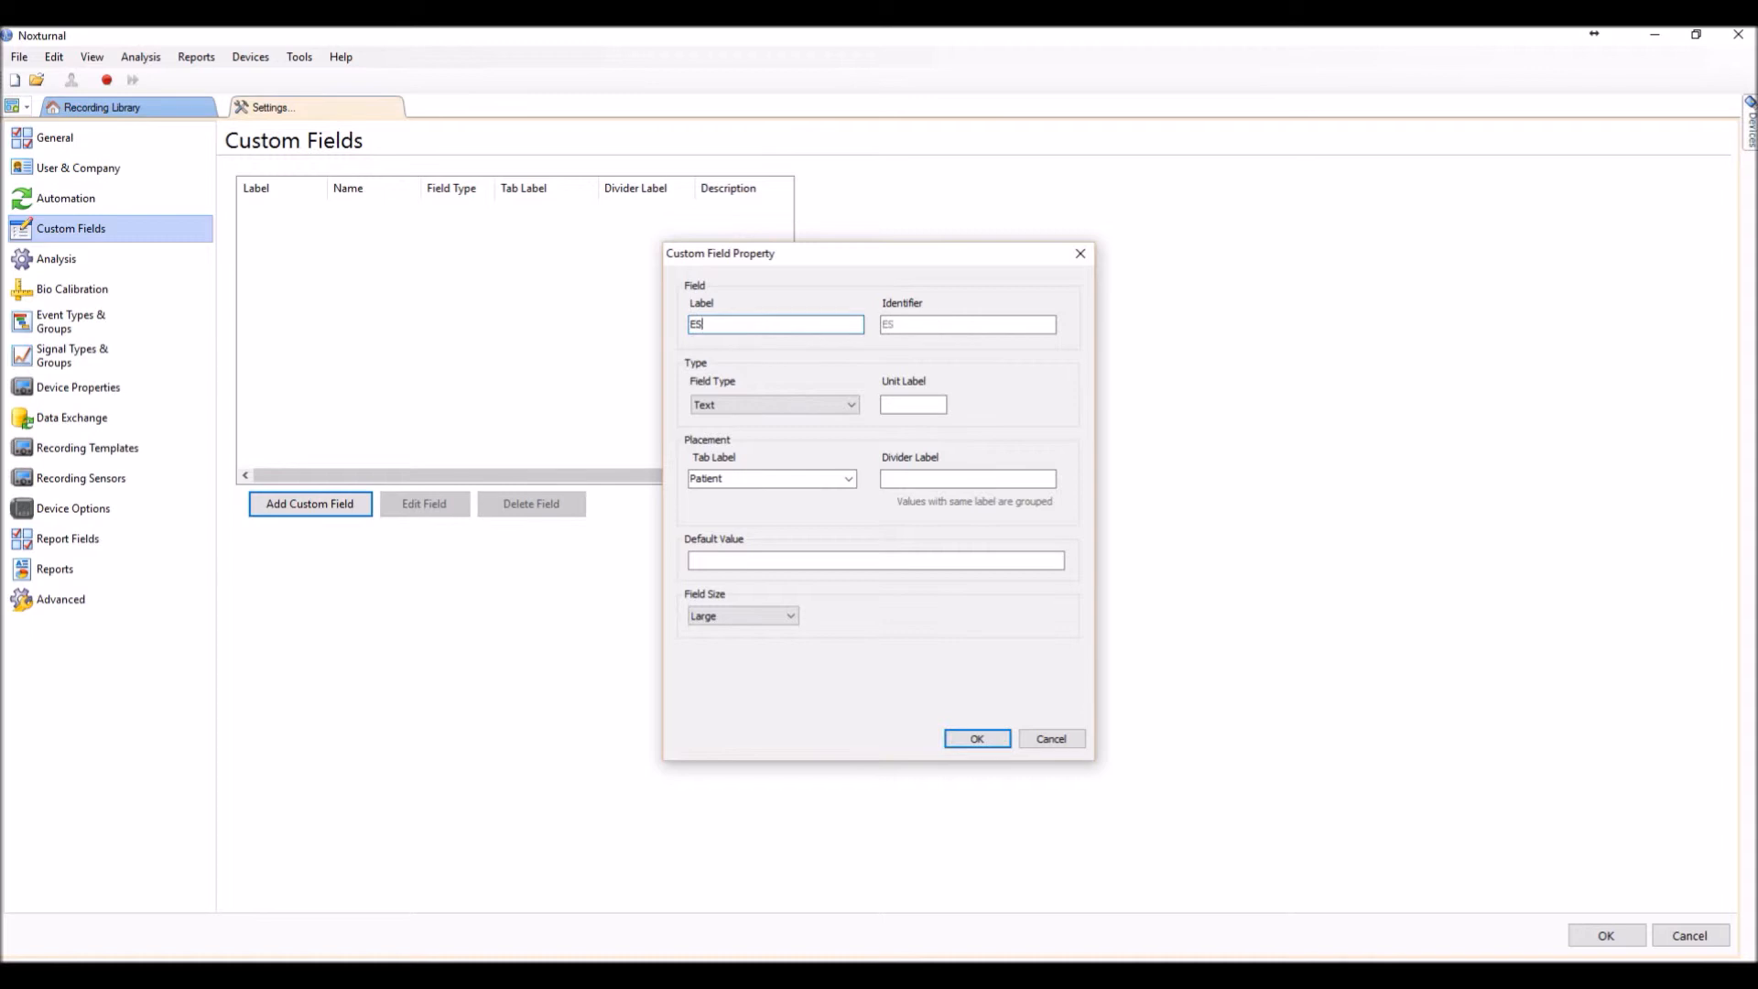
left_click(852, 408)
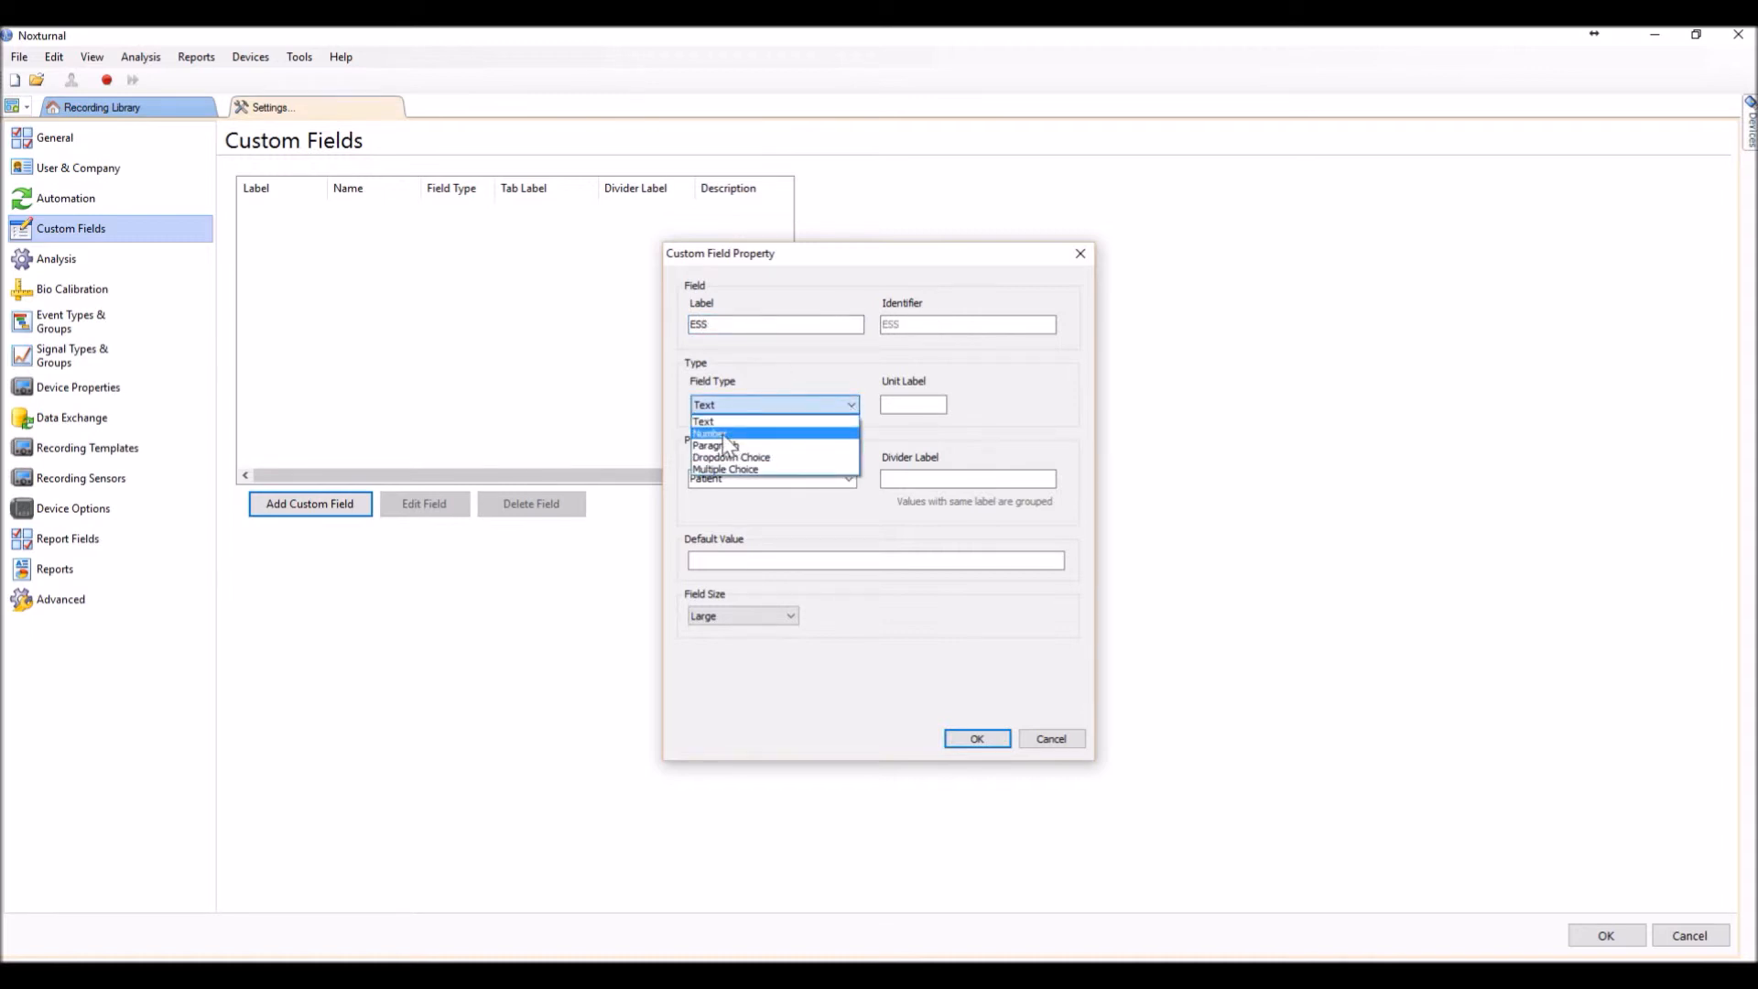
left_click(723, 434)
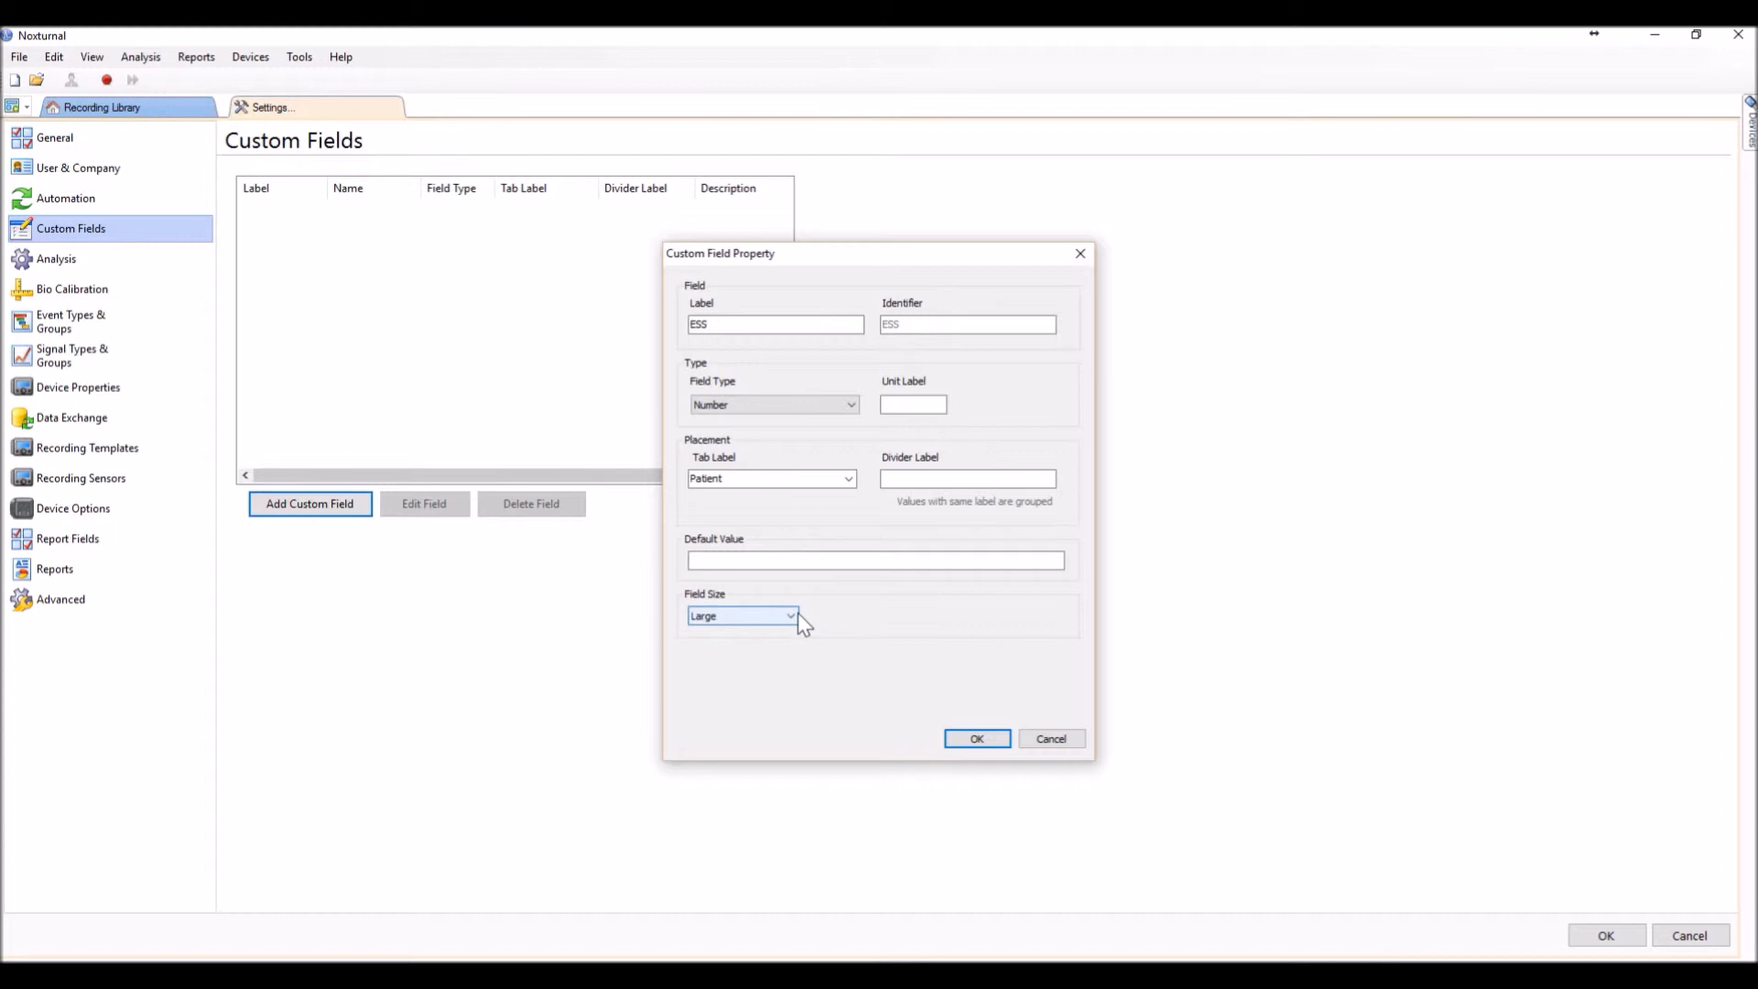
left_click(769, 617)
left_click(733, 632)
left_click(1001, 745)
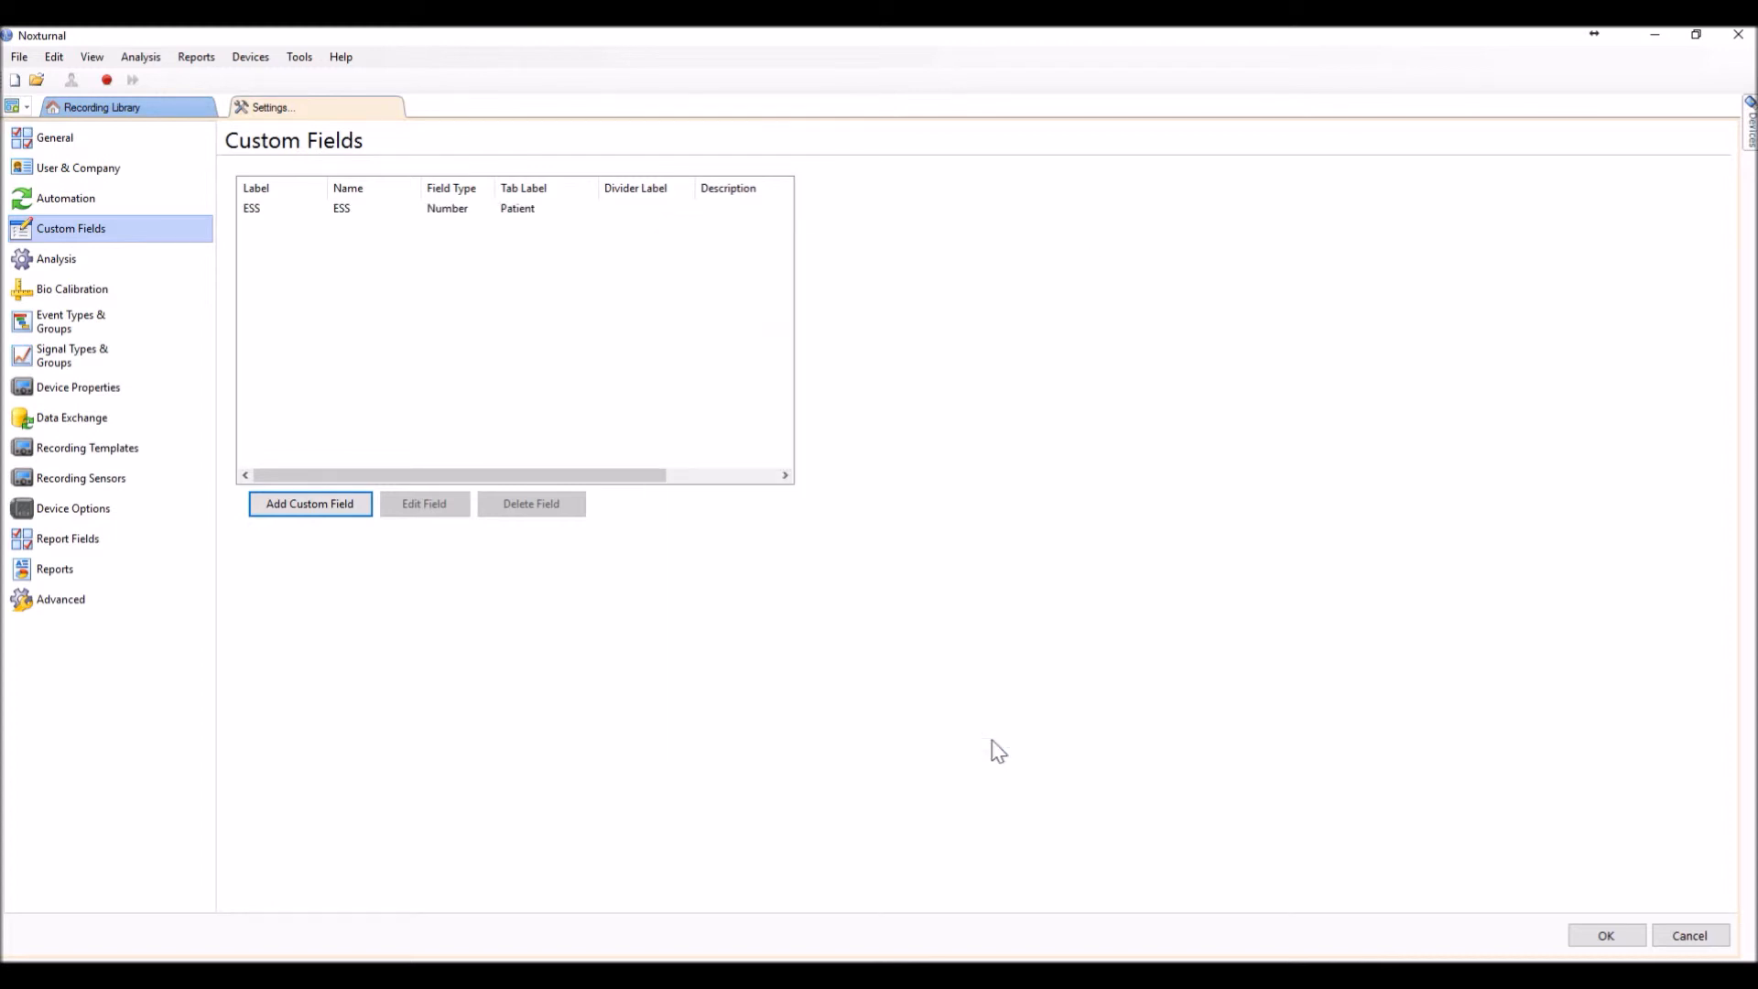
Start a new custom field and label it Commercial License
left_click(357, 511)
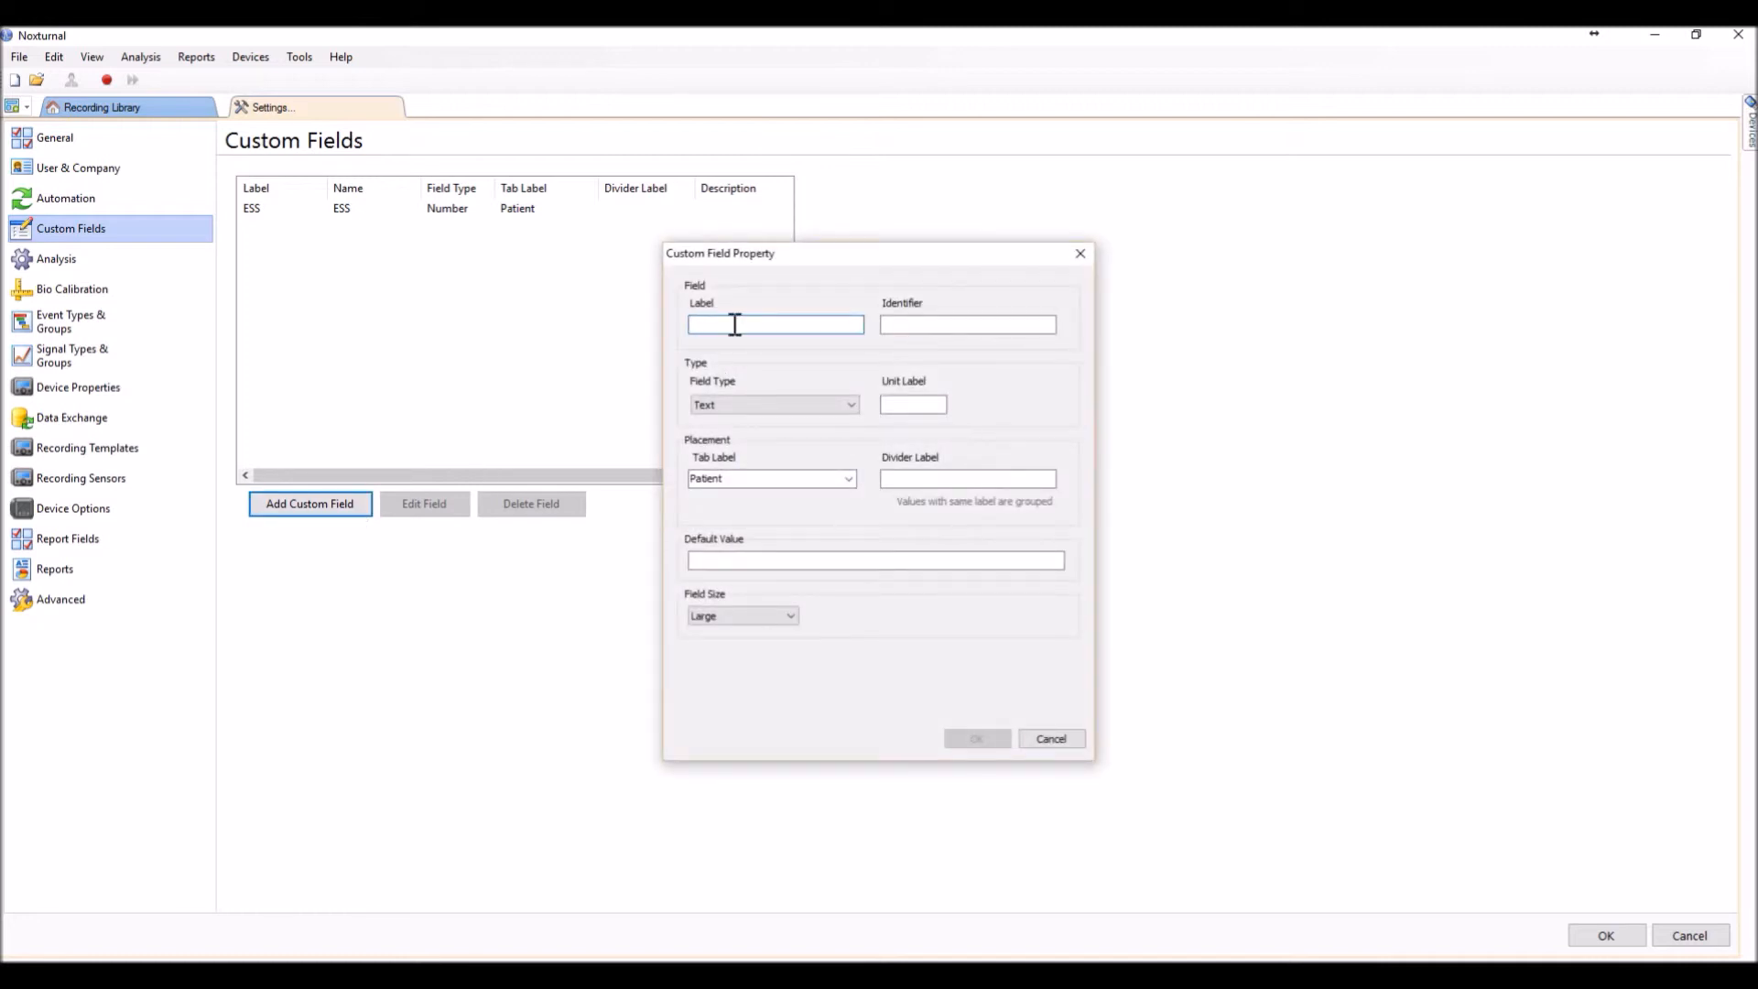
type("cOM")
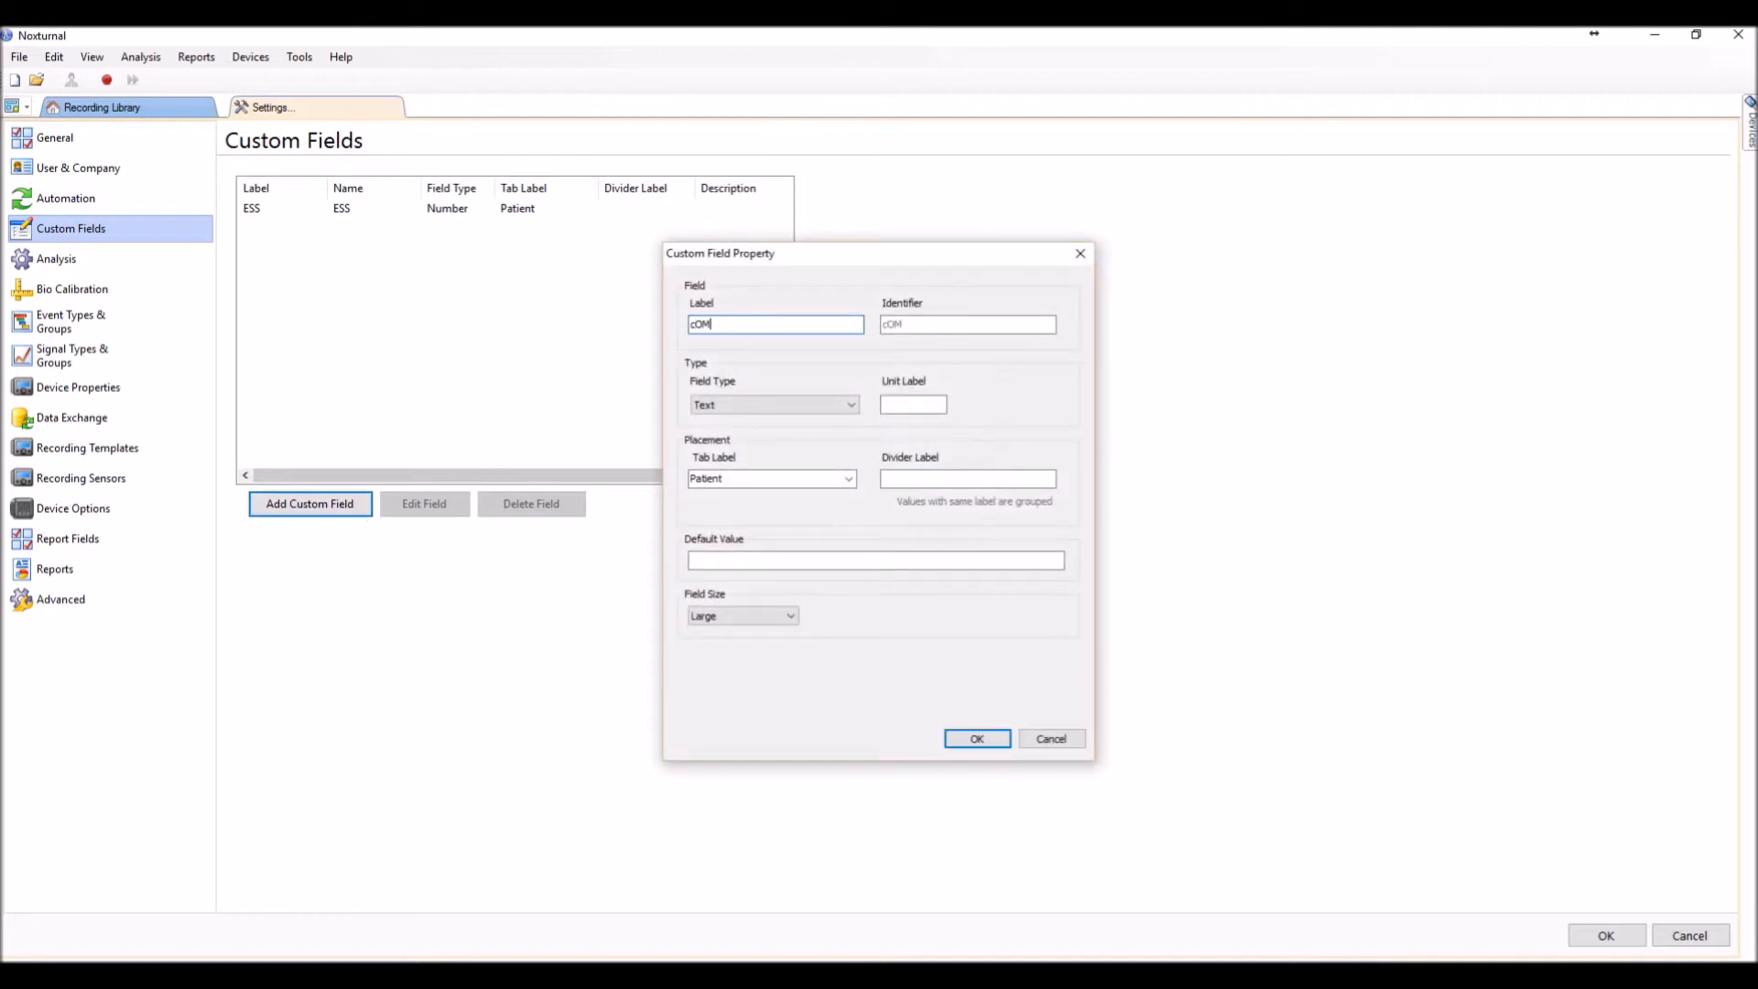
key("BackSpace")
key("BackSpace")
type("C")
key("BackSpace")
key("BackSpace")
key("BackSpace")
key("BackSpace")
type("ommercial License")
Set the new field's type to Multiple Choice and place it on the Patient tab
left_click(849, 405)
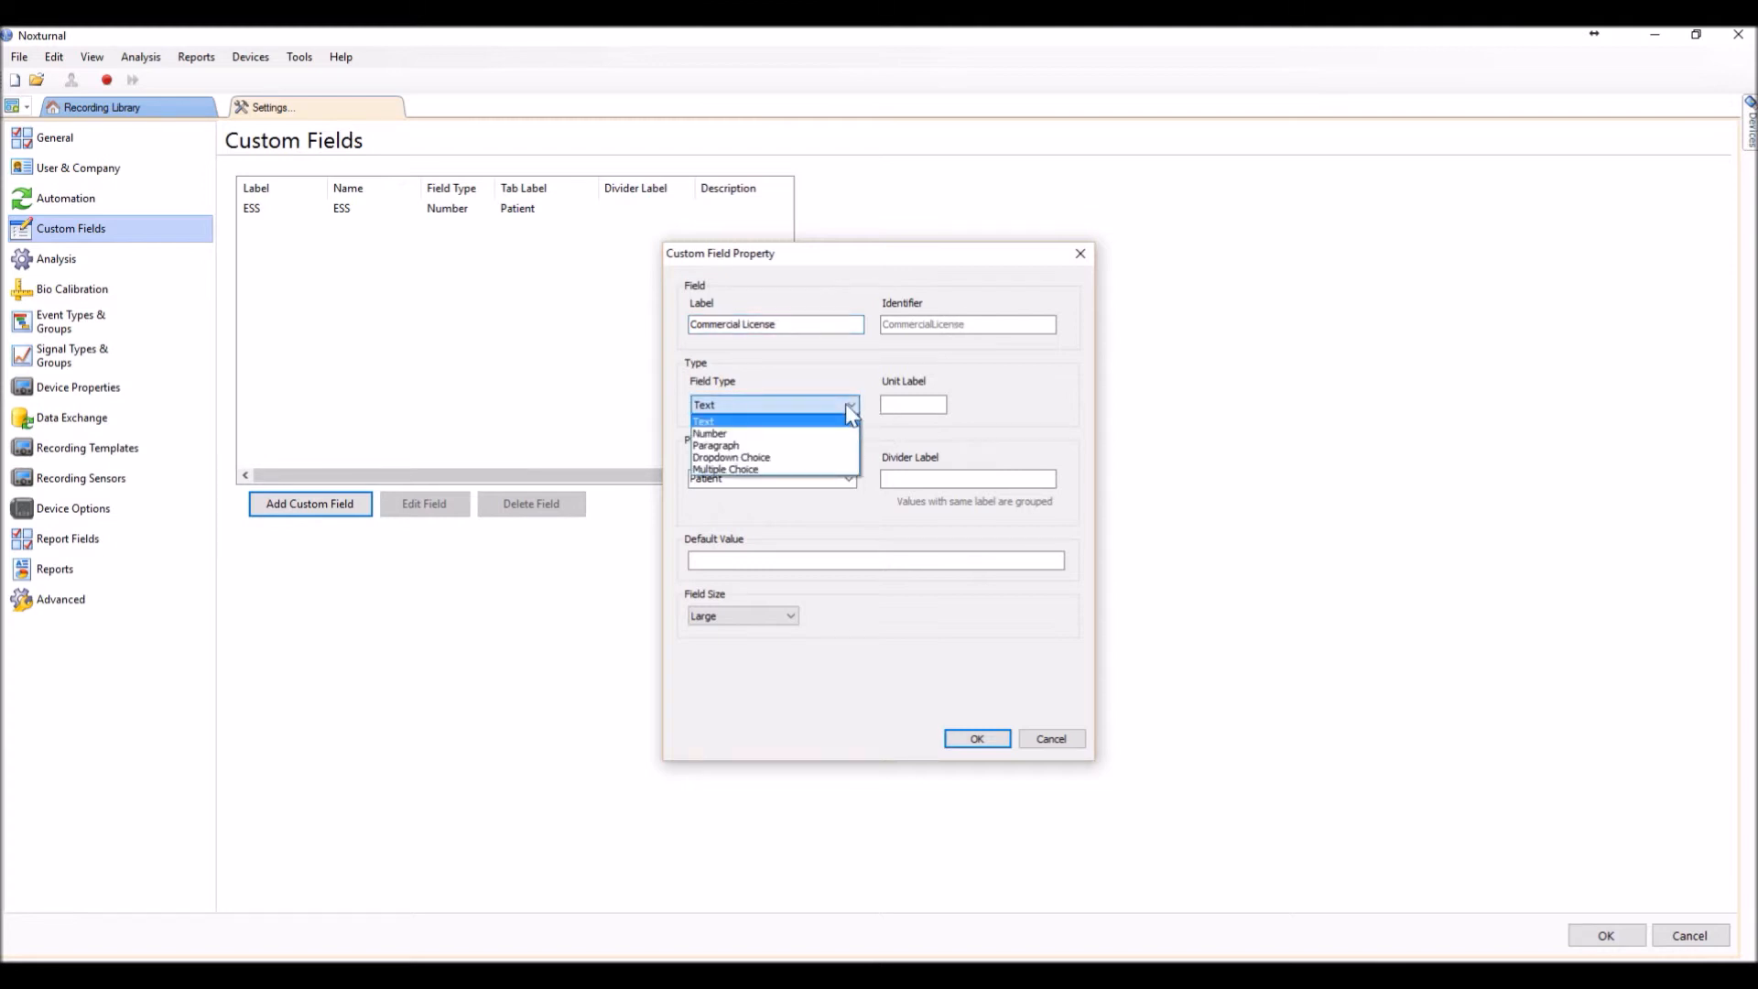
left_click(747, 471)
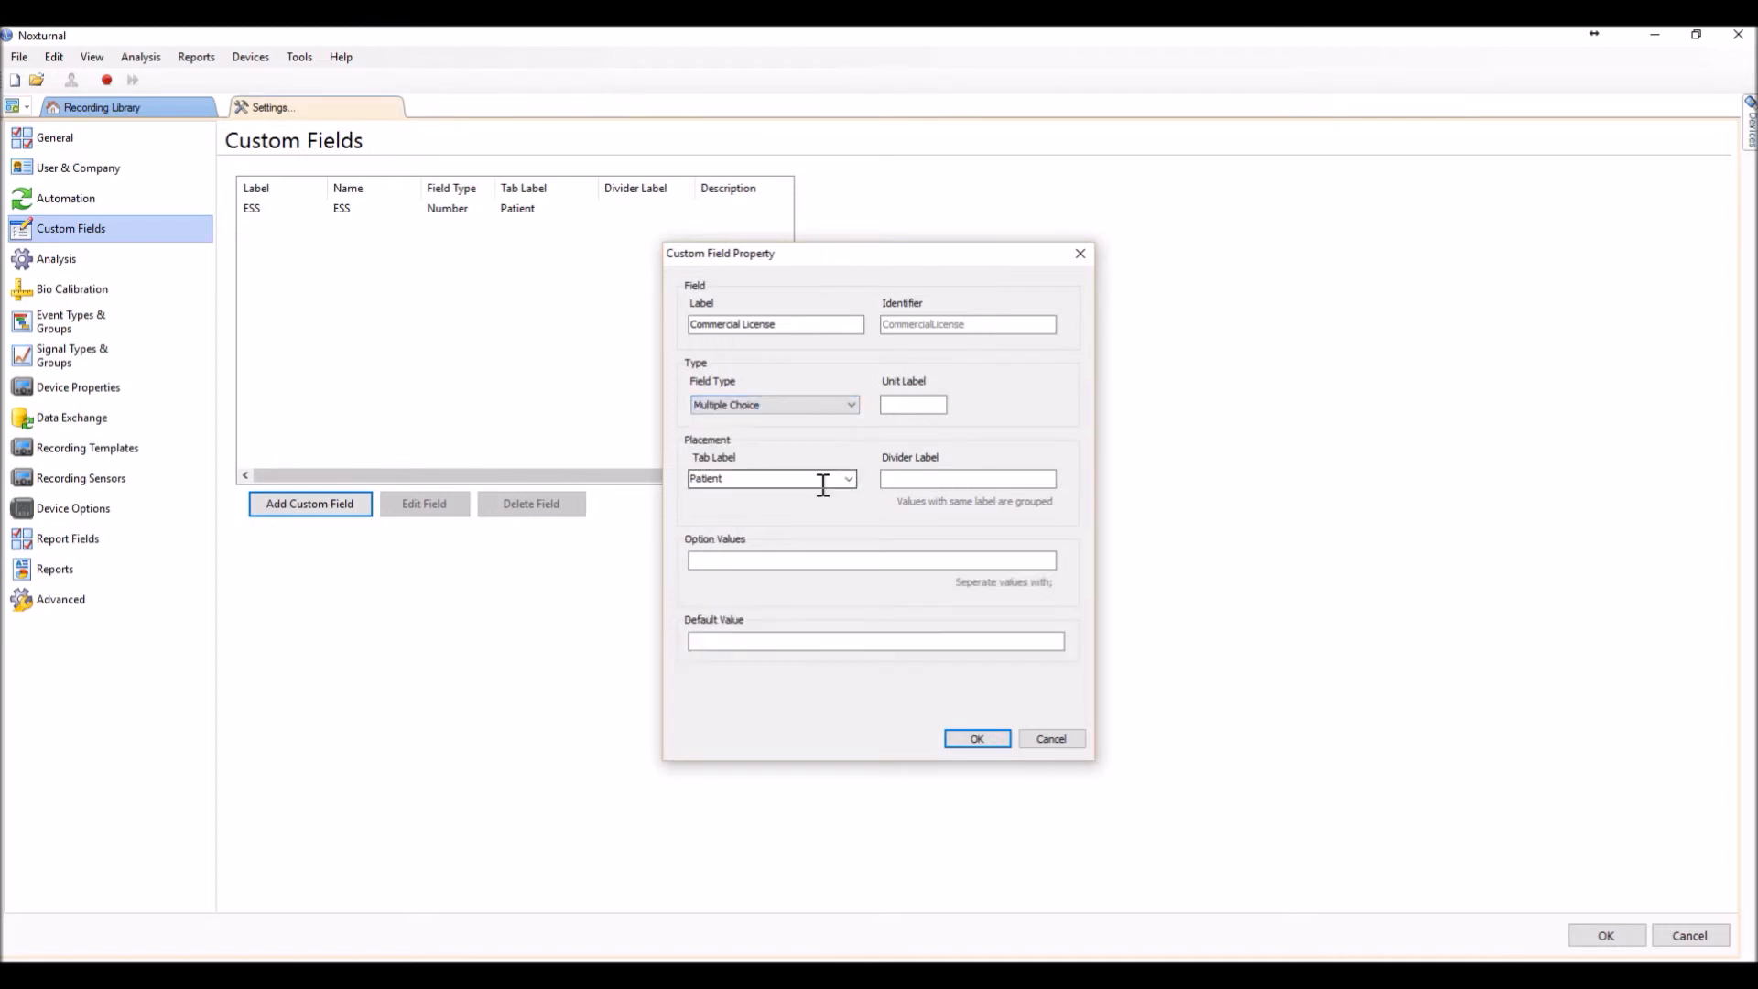
left_click(849, 477)
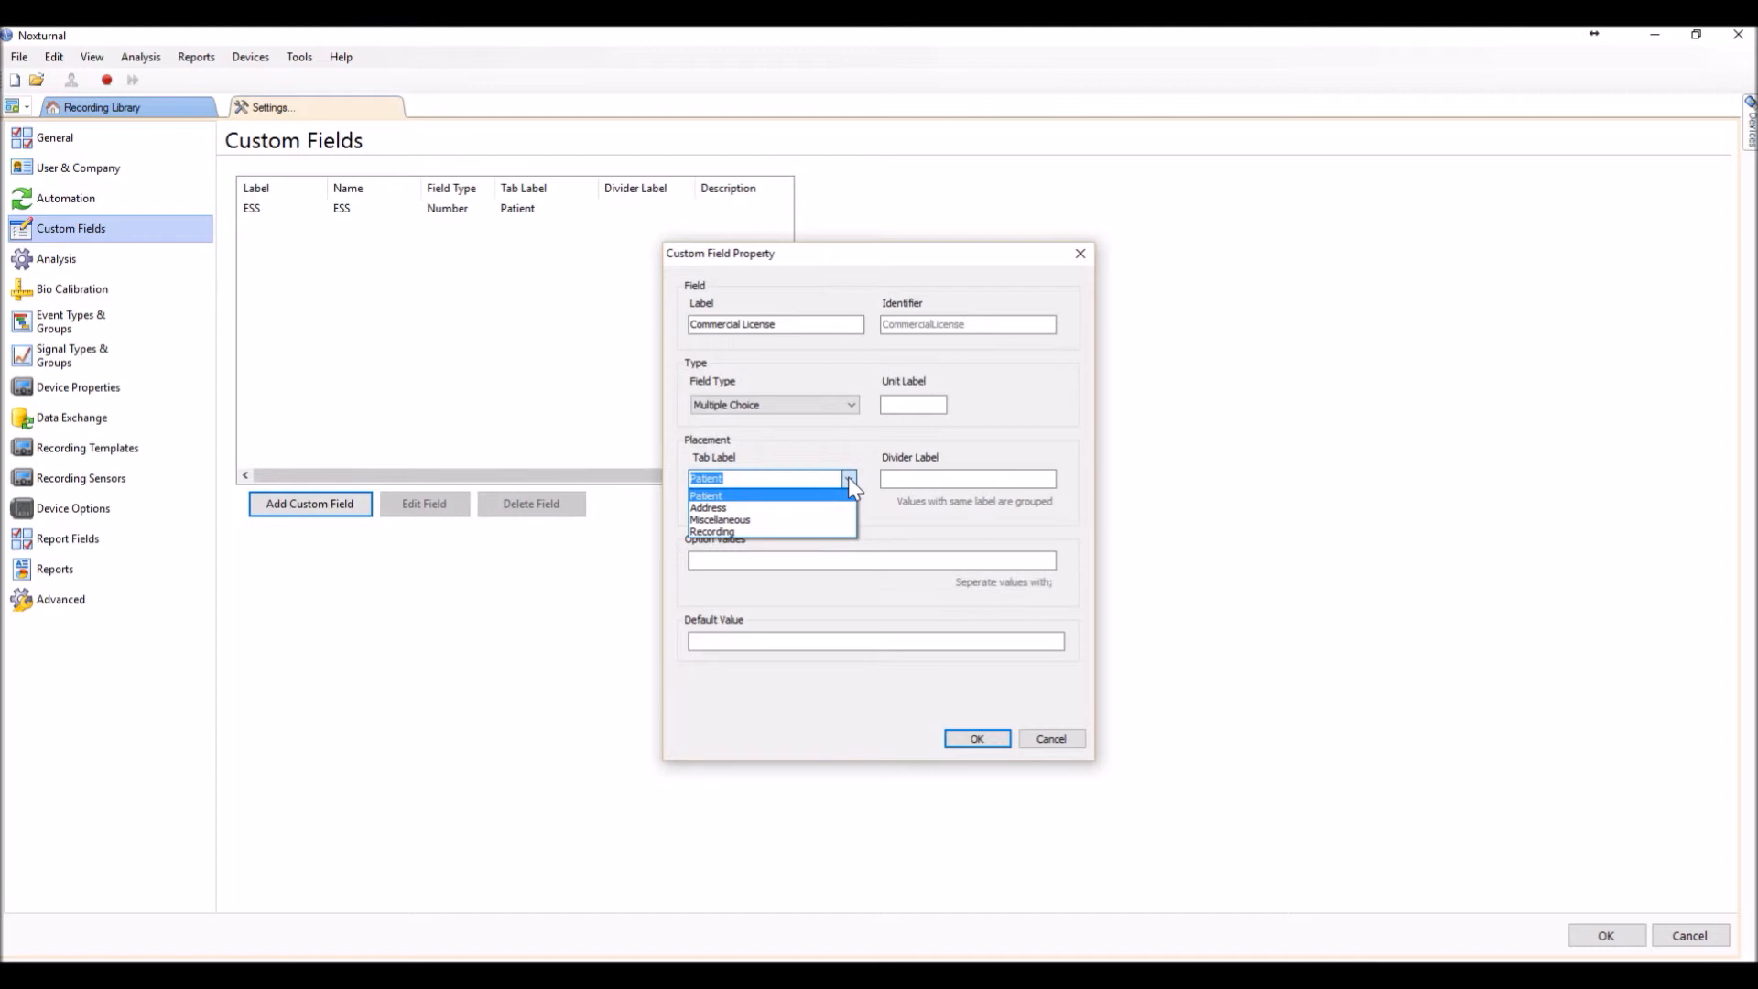
left_click(713, 497)
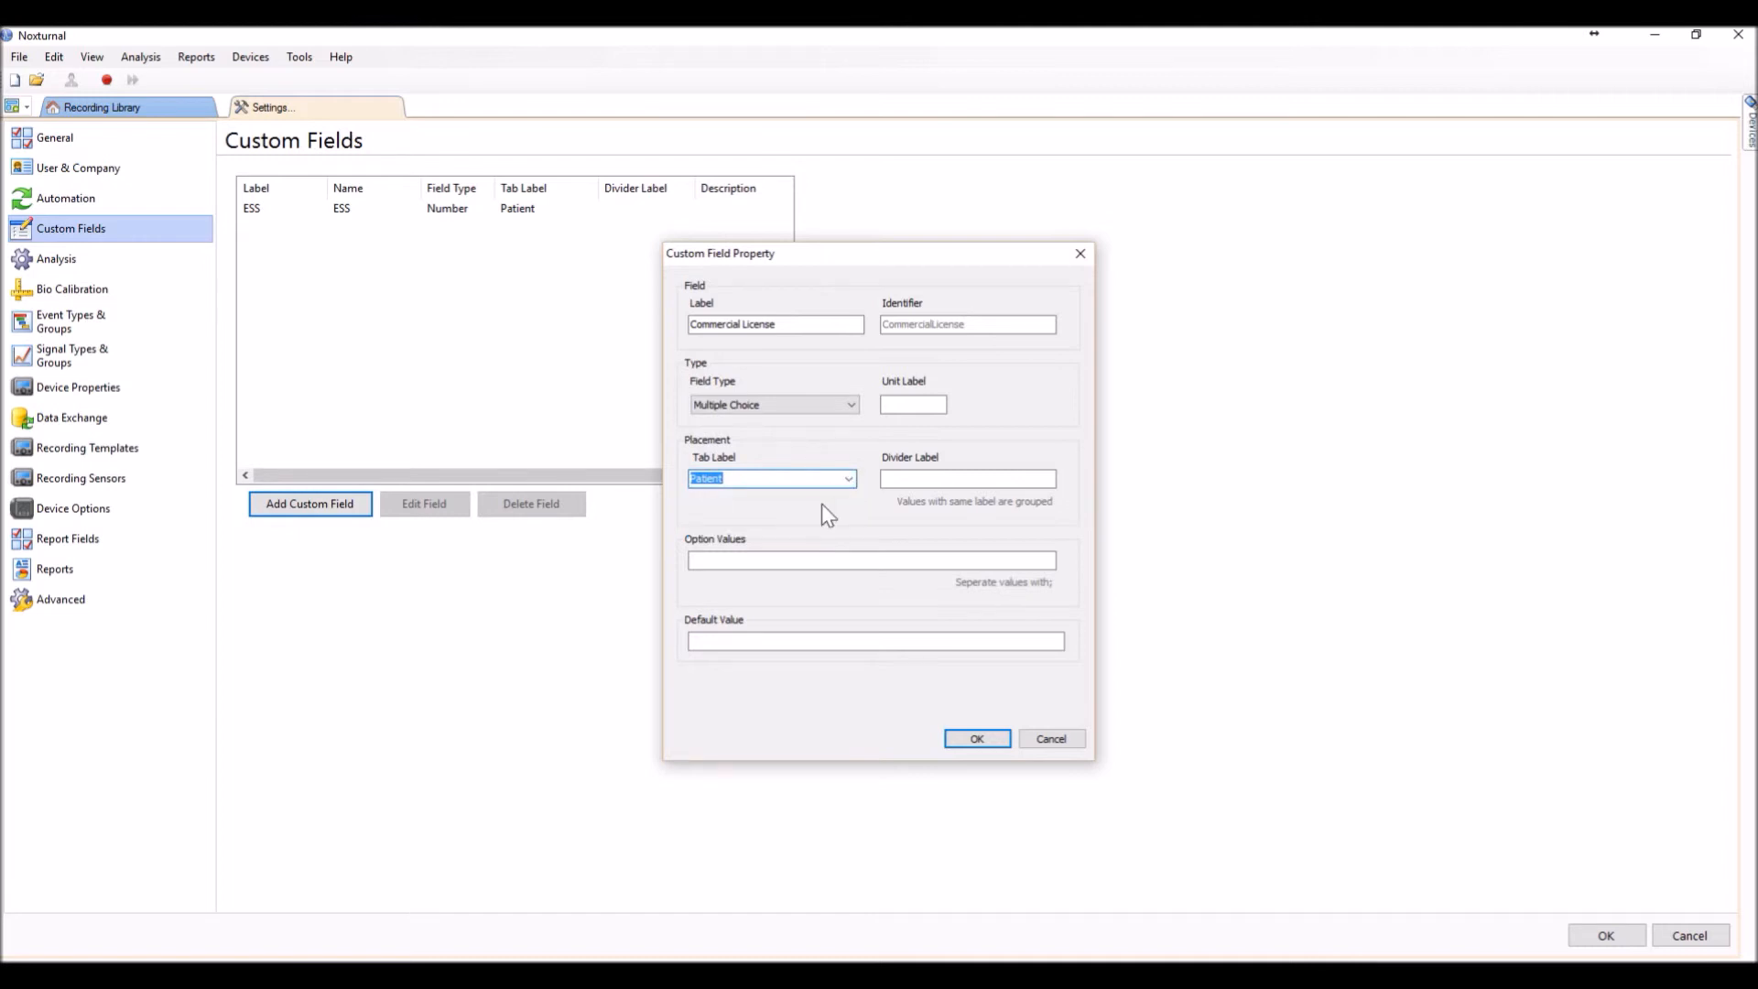
Give the Commercial License field the option values Yes; No, then save the field and the settings
left_click(746, 561)
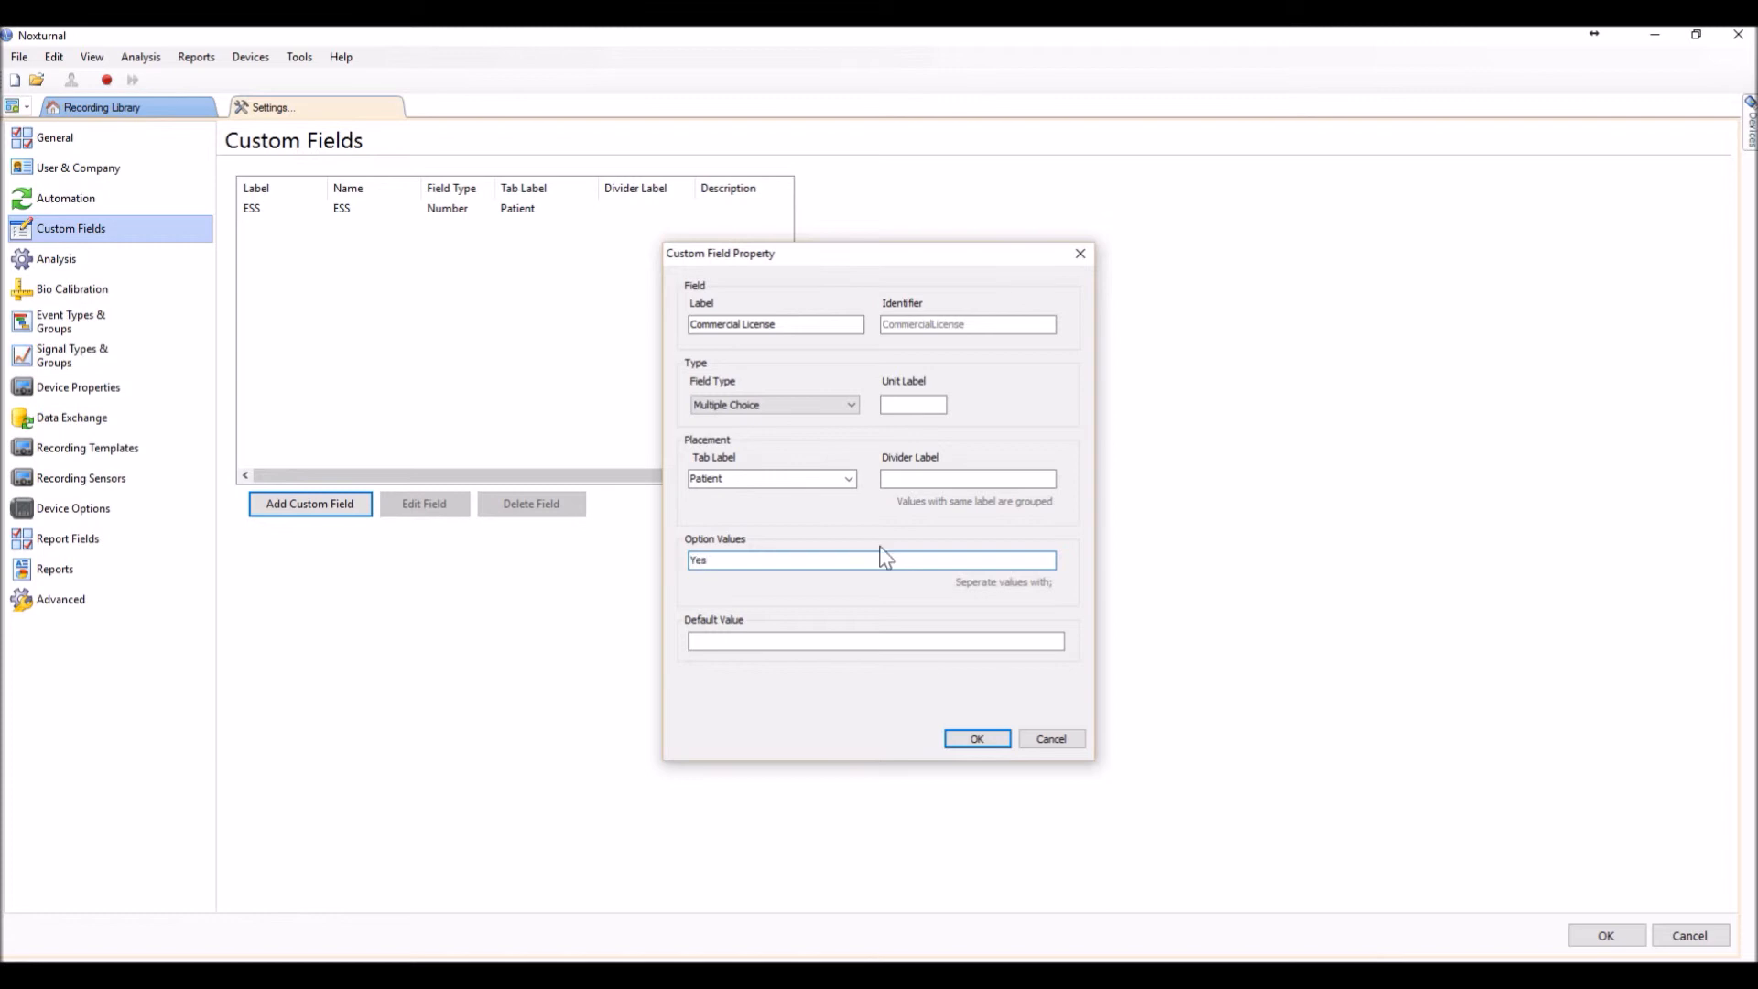
type("; No")
left_click(976, 738)
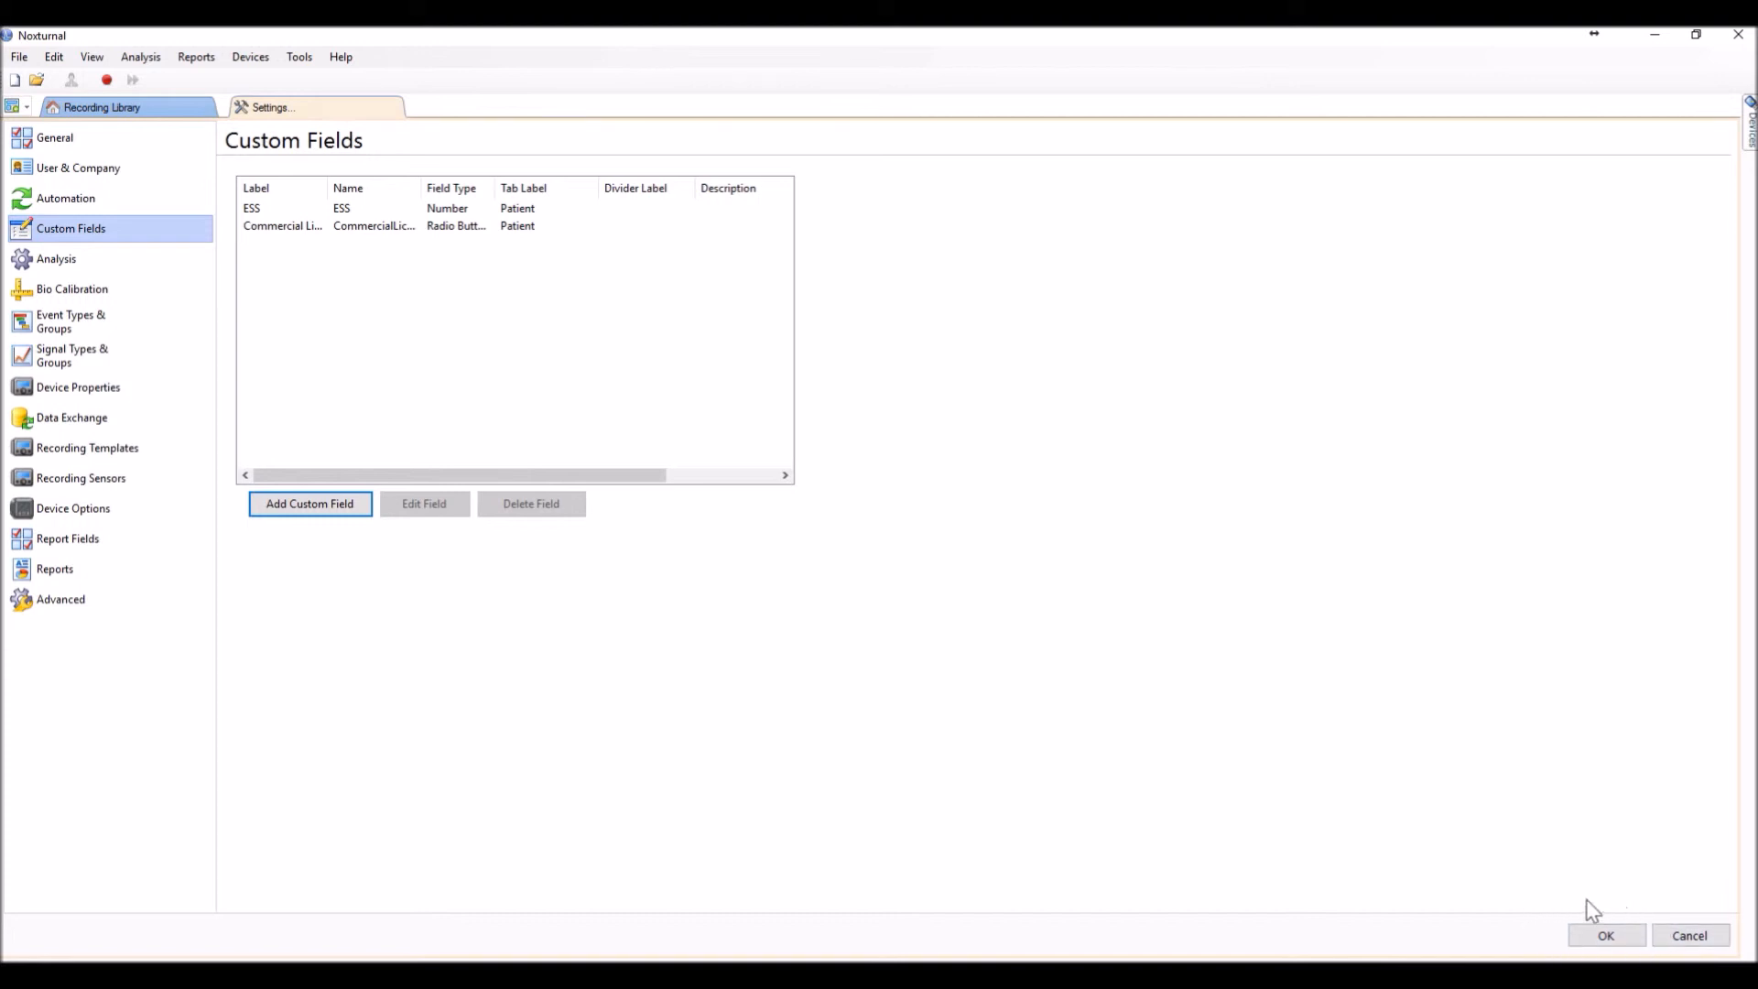
left_click(1617, 944)
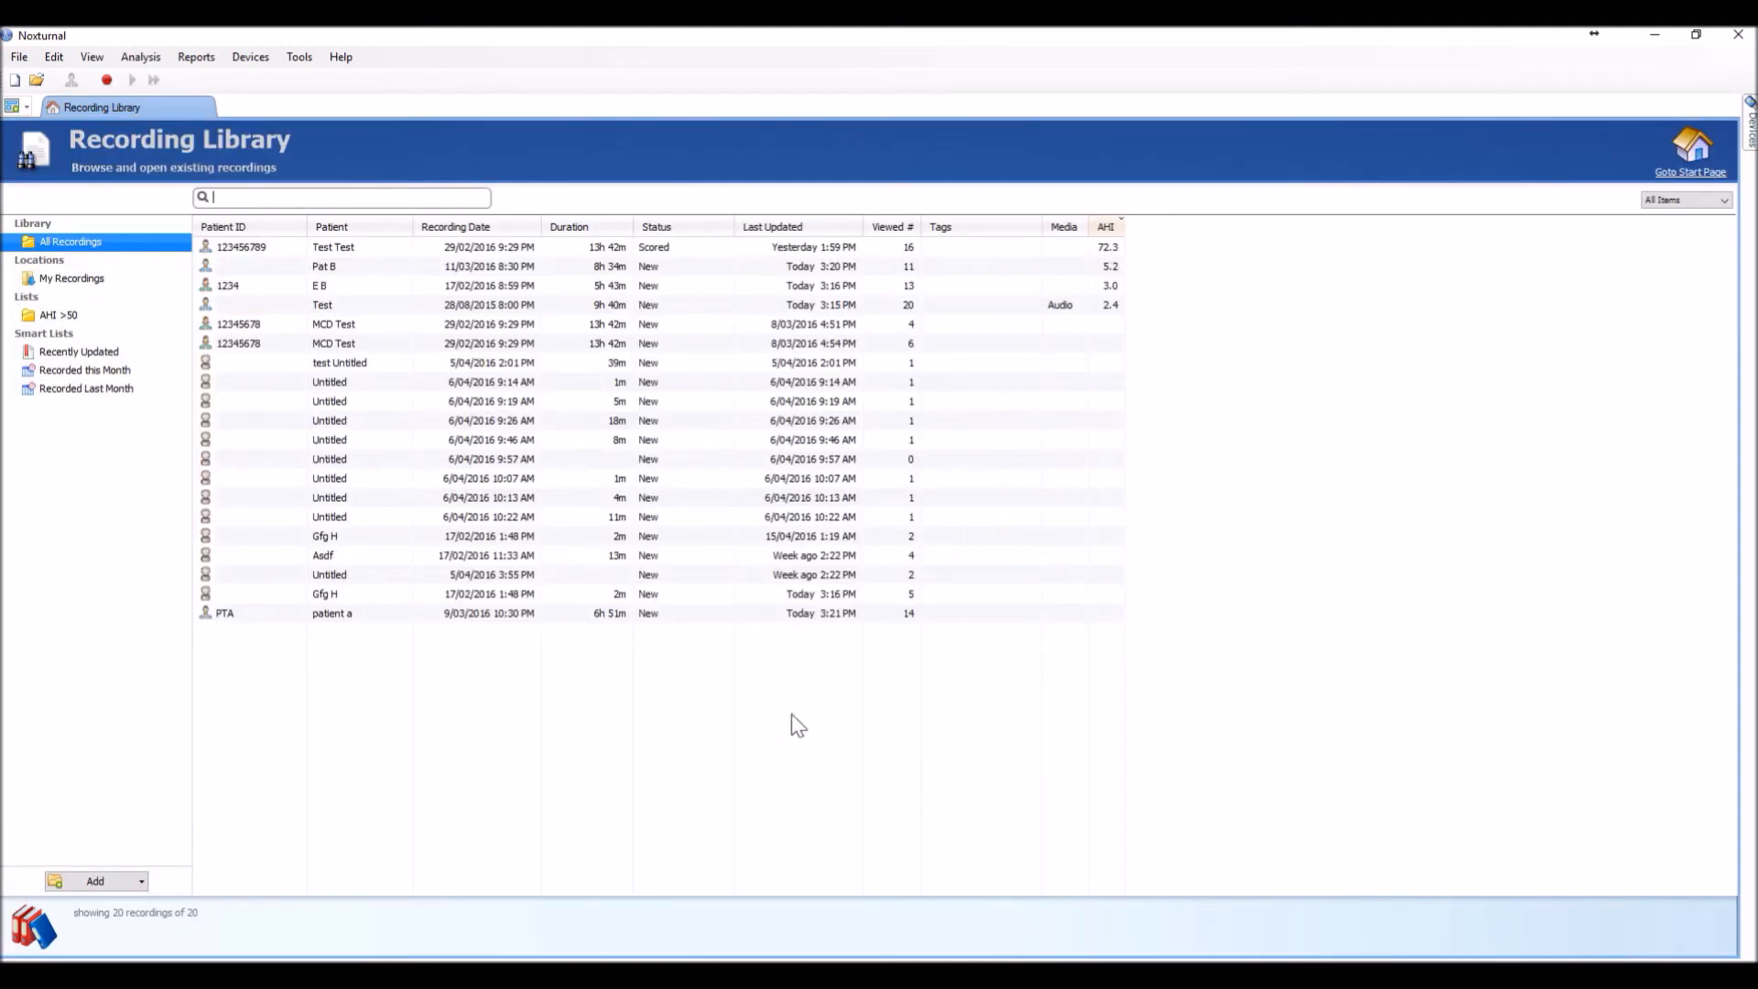
Open the 9/03/2016 10:30 PM recording's patient properties to examine the custom fields, then close the recording and return to the recording library
double_click(516, 616)
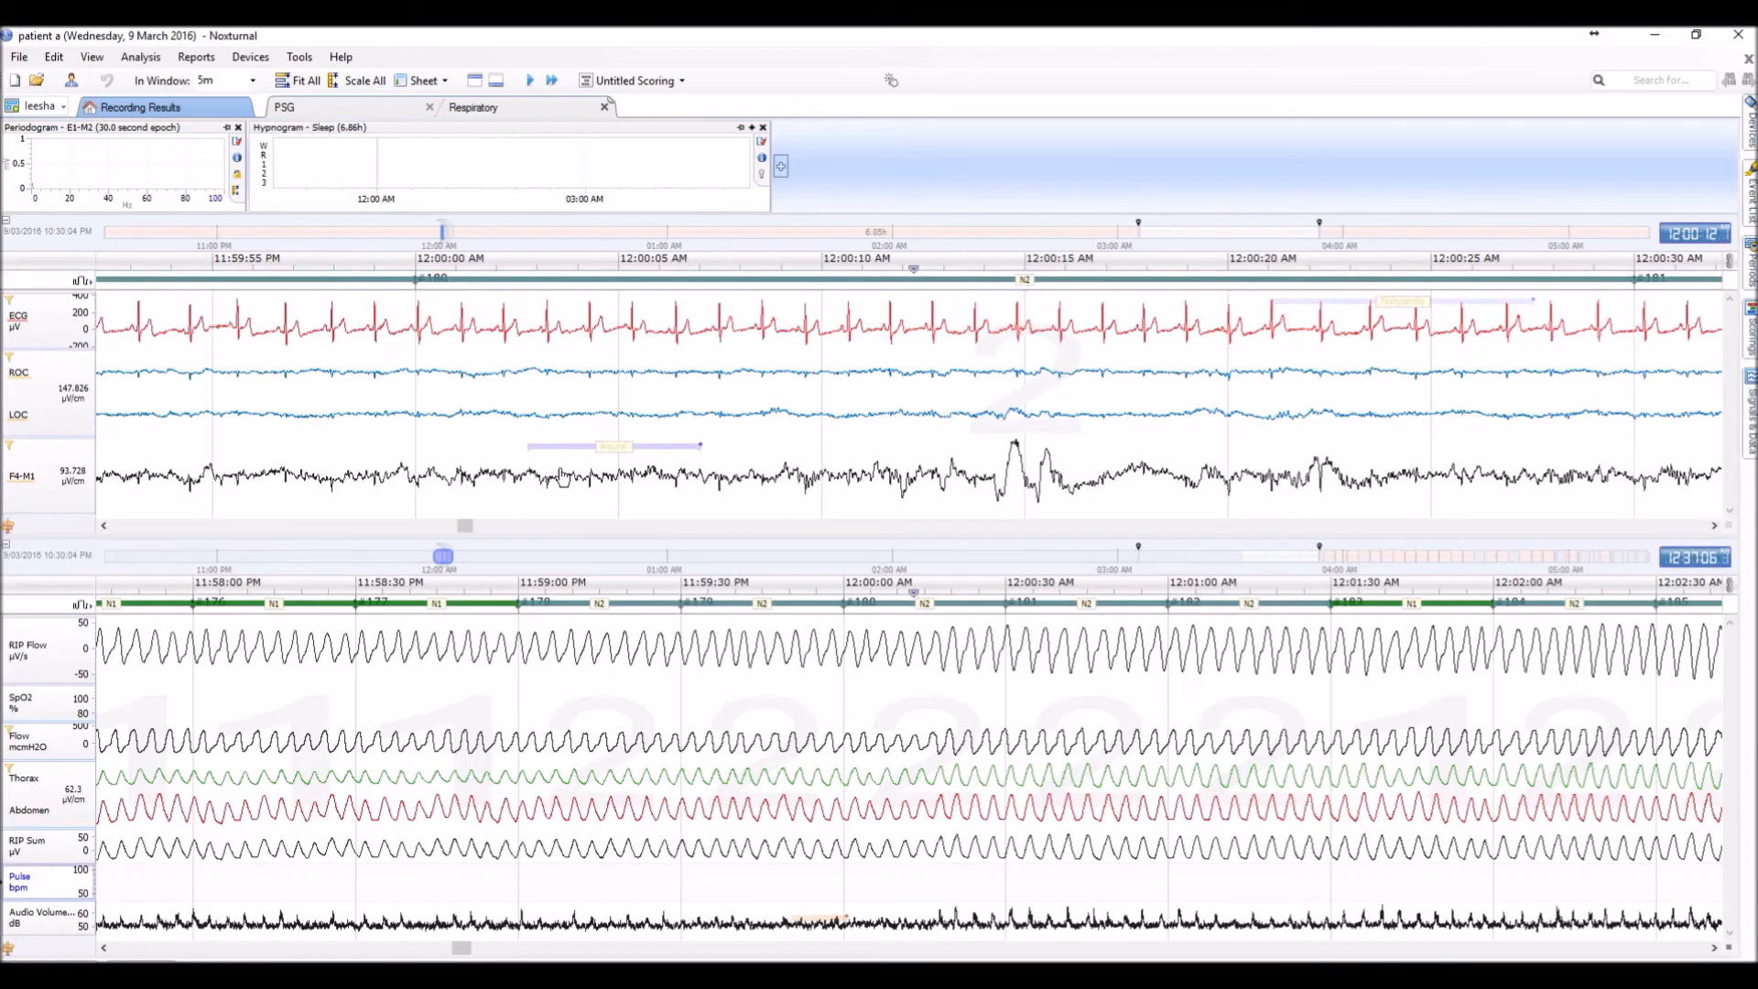
left_click(144, 110)
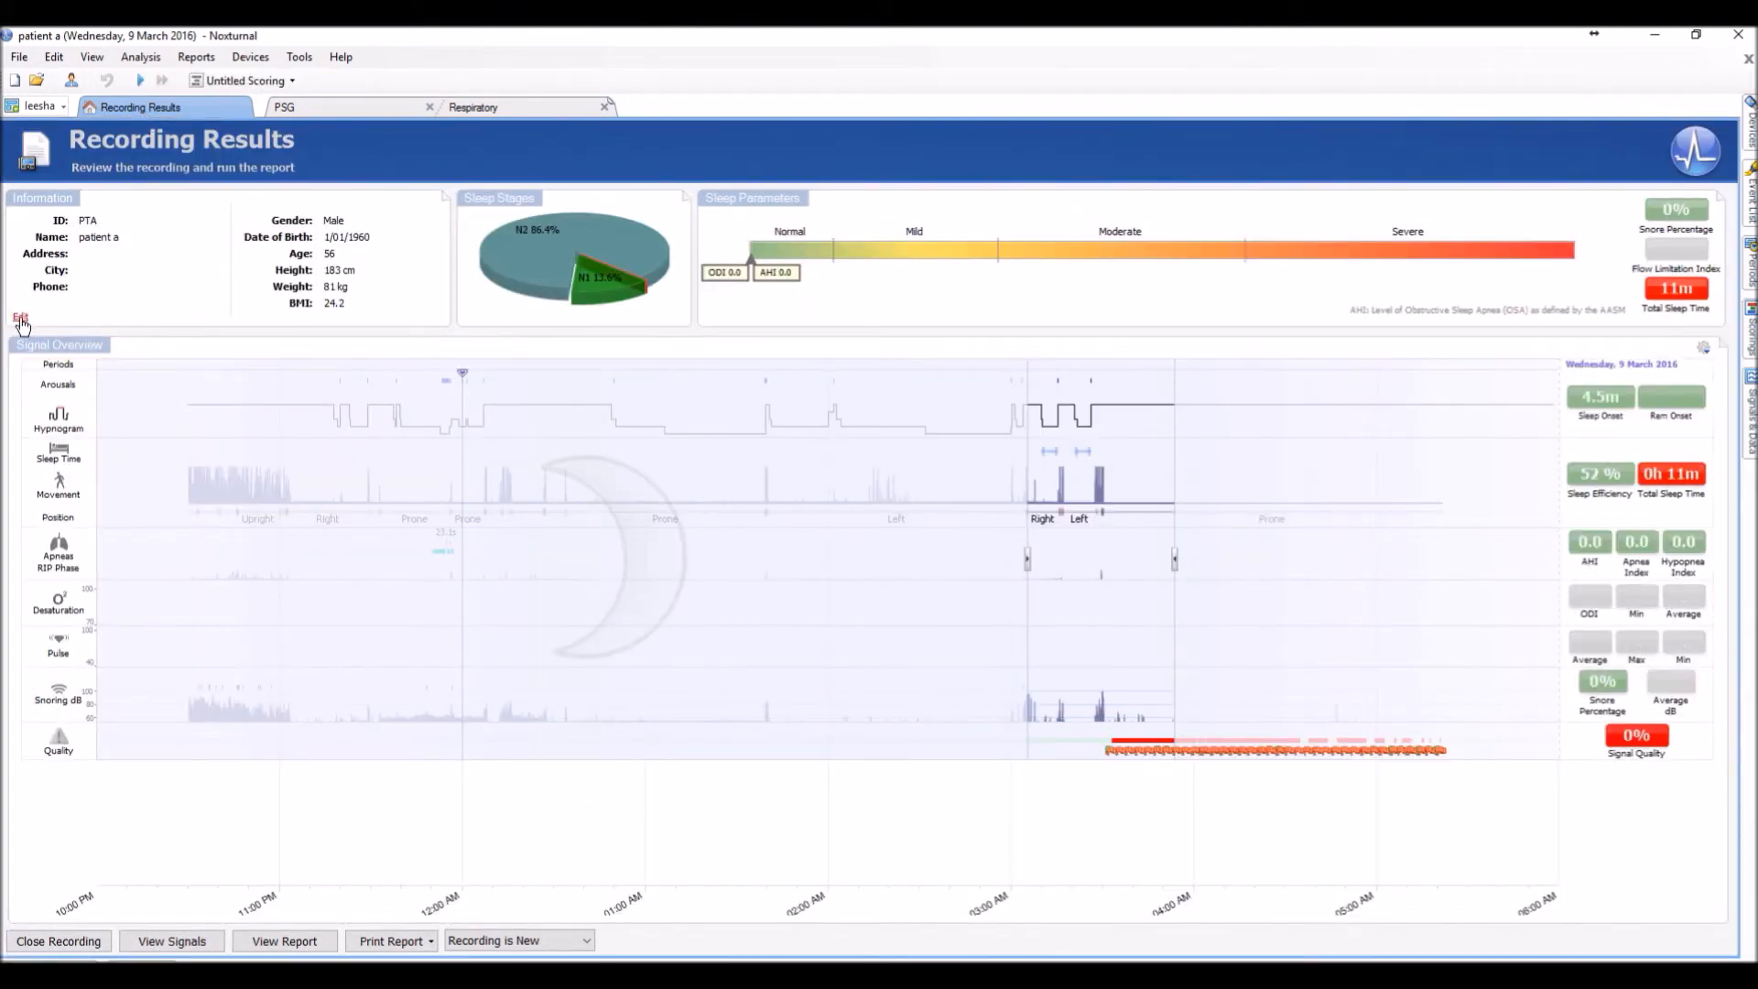
left_click(20, 320)
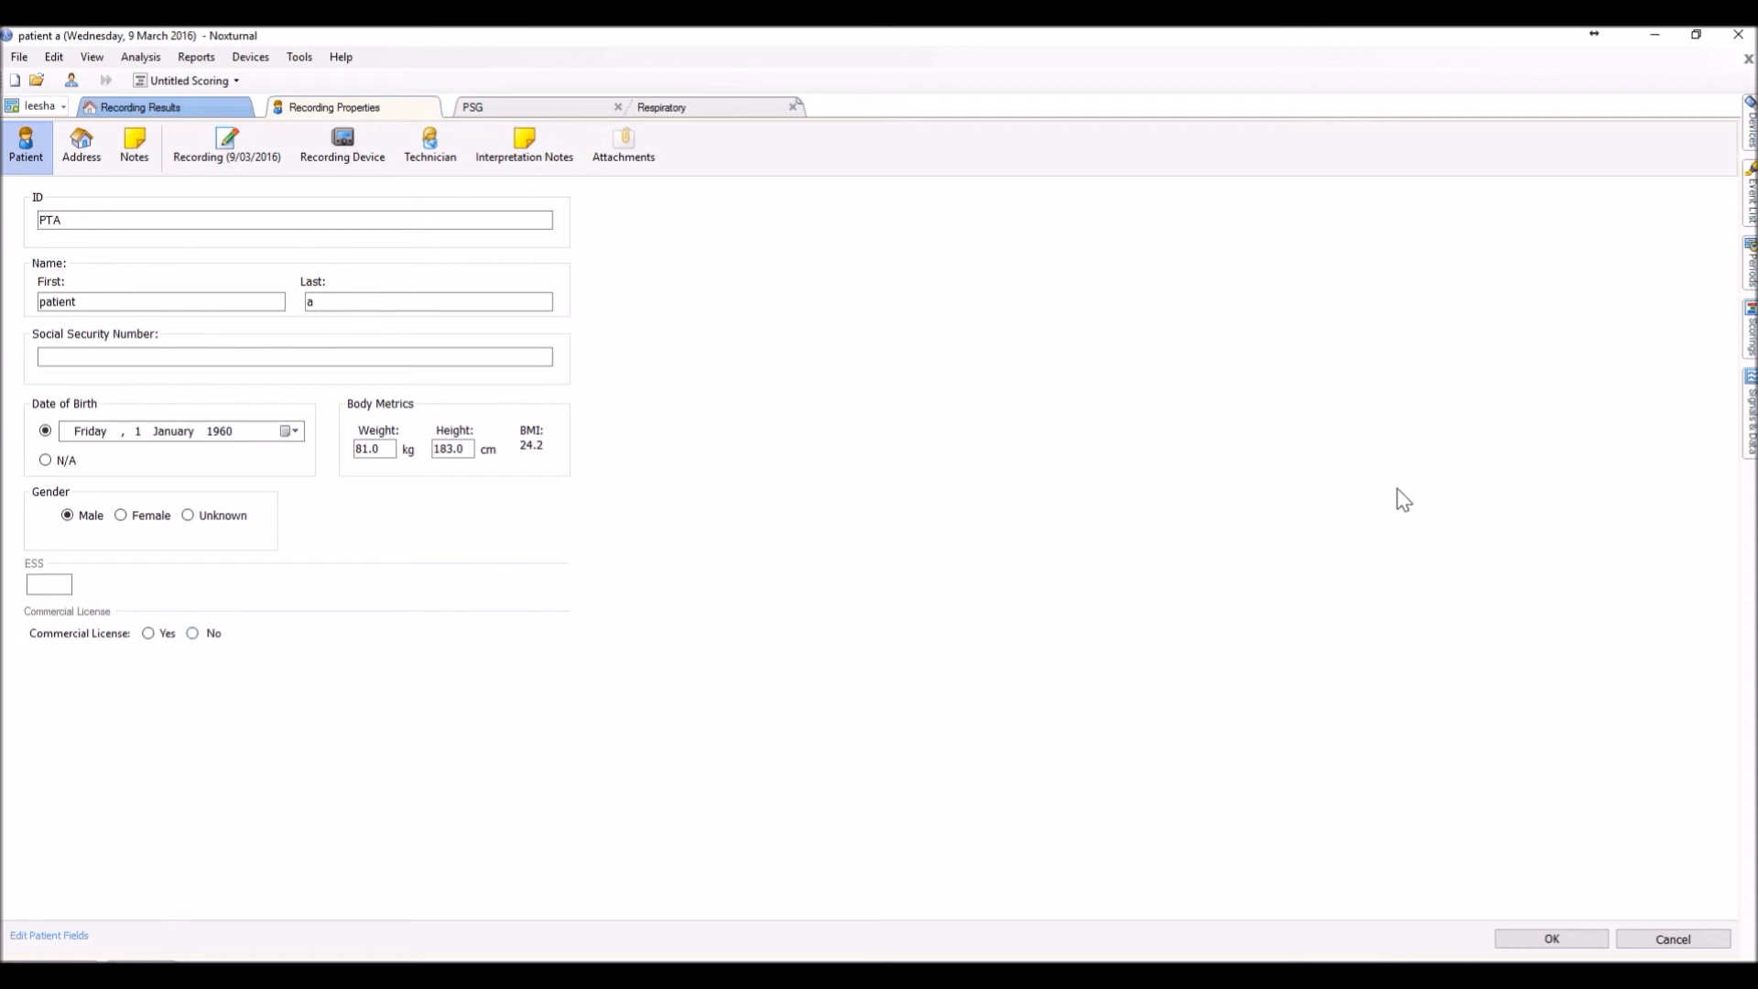
left_click(1749, 61)
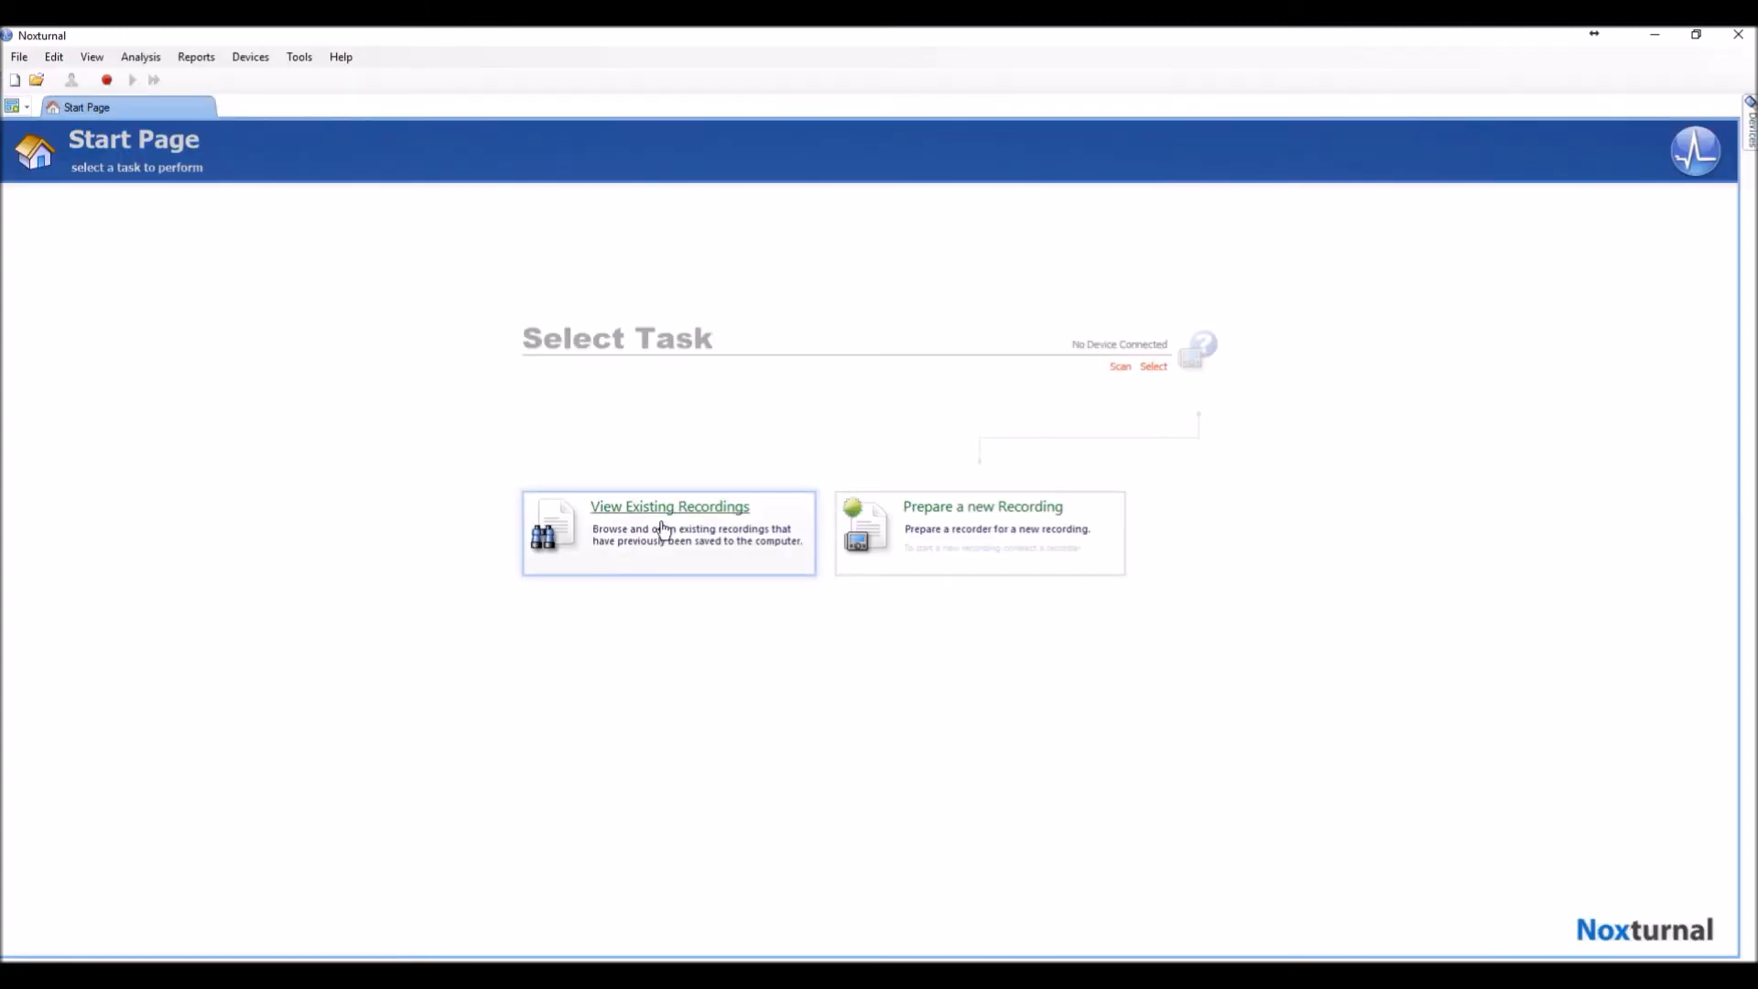
left_click(663, 519)
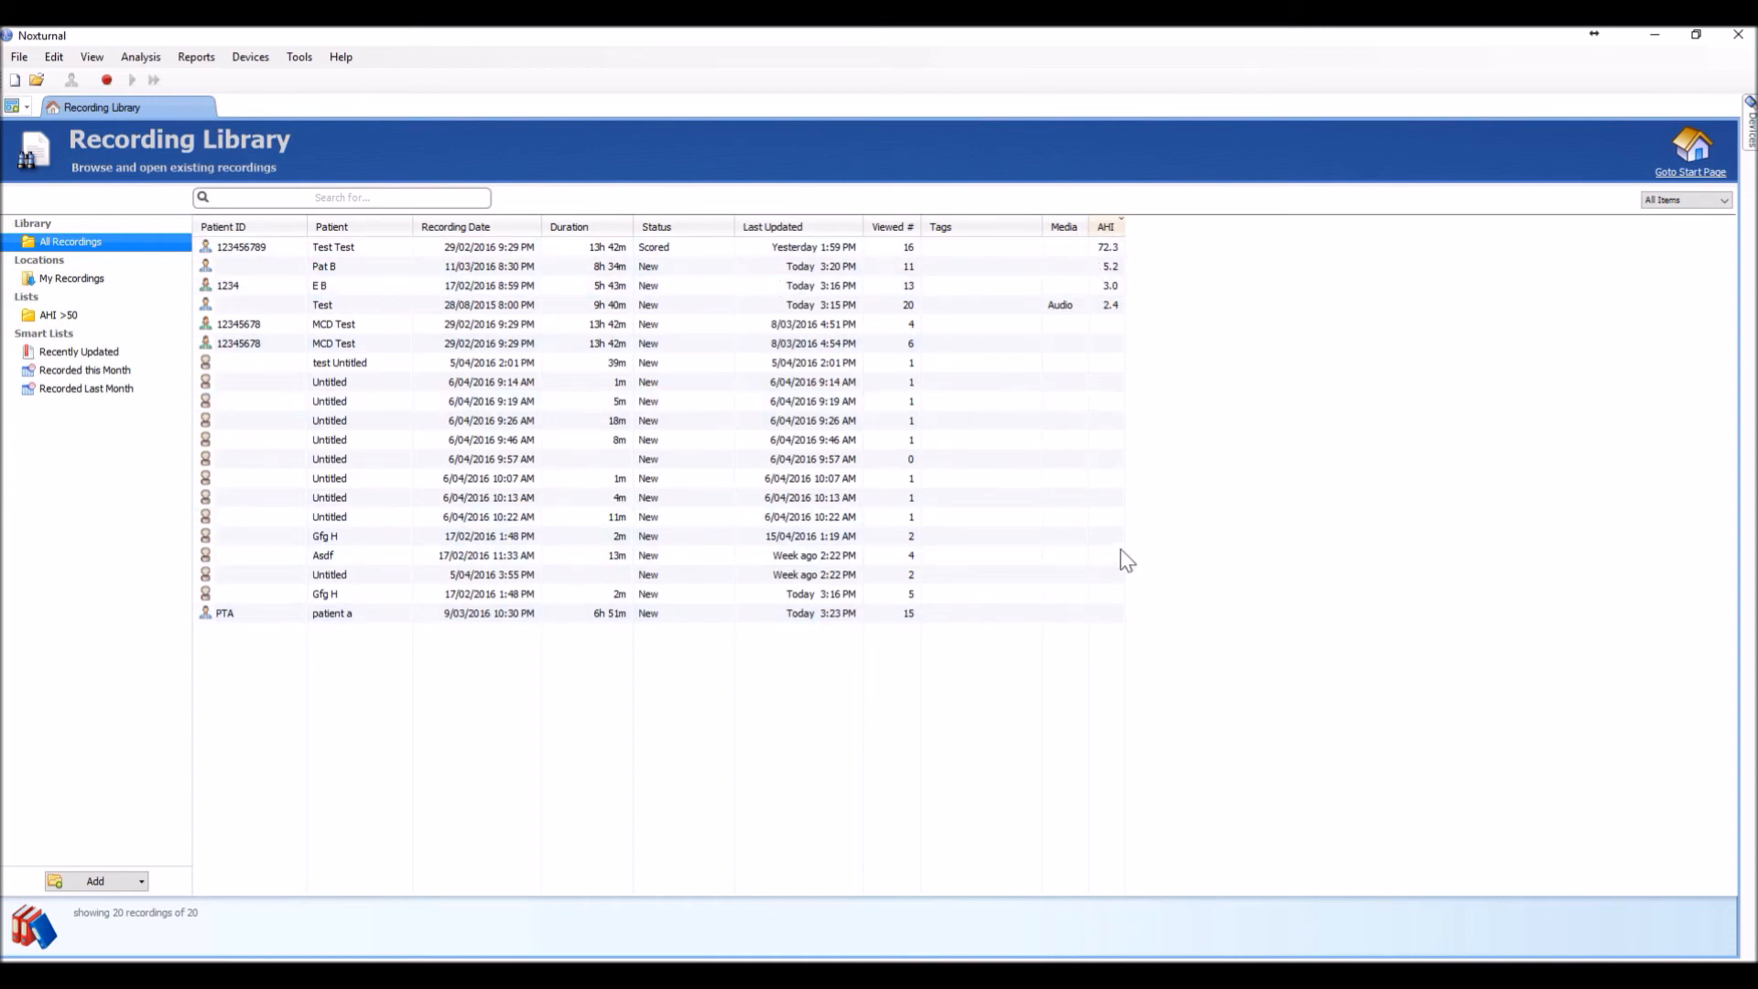
Add the ESS and Commercial License columns to the recording list
right_click(1162, 243)
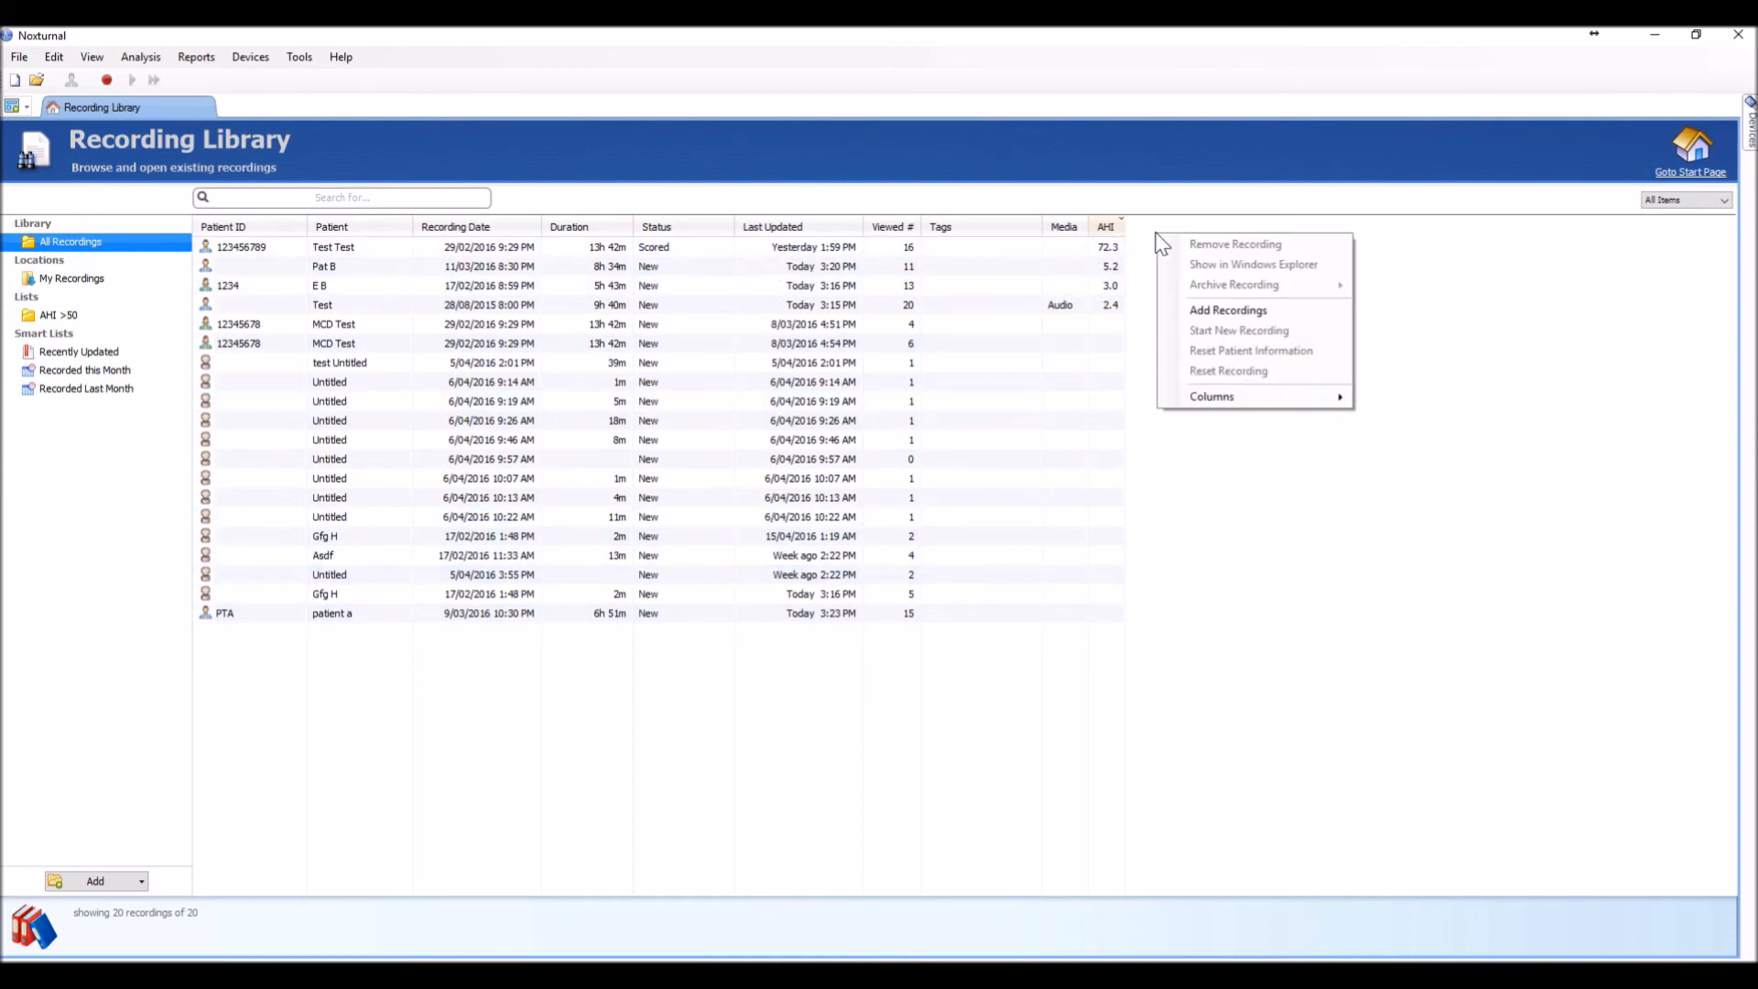
mouse_move(1223, 406)
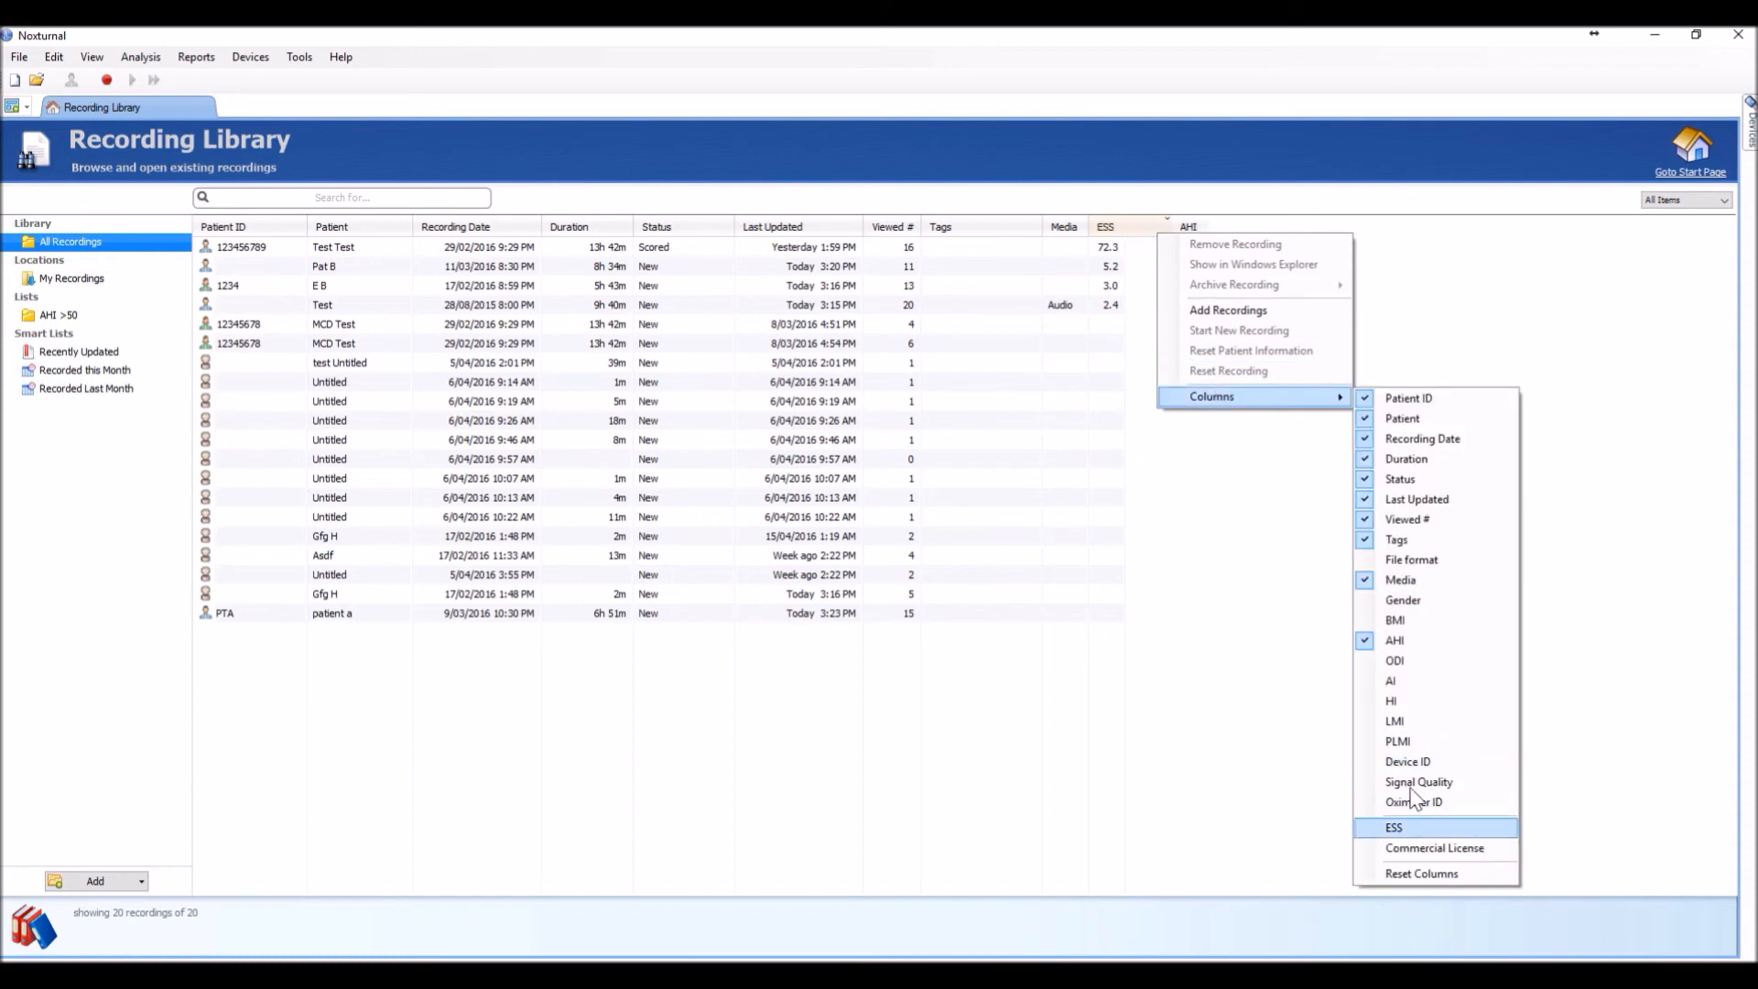
left_click(1410, 830)
right_click(1256, 231)
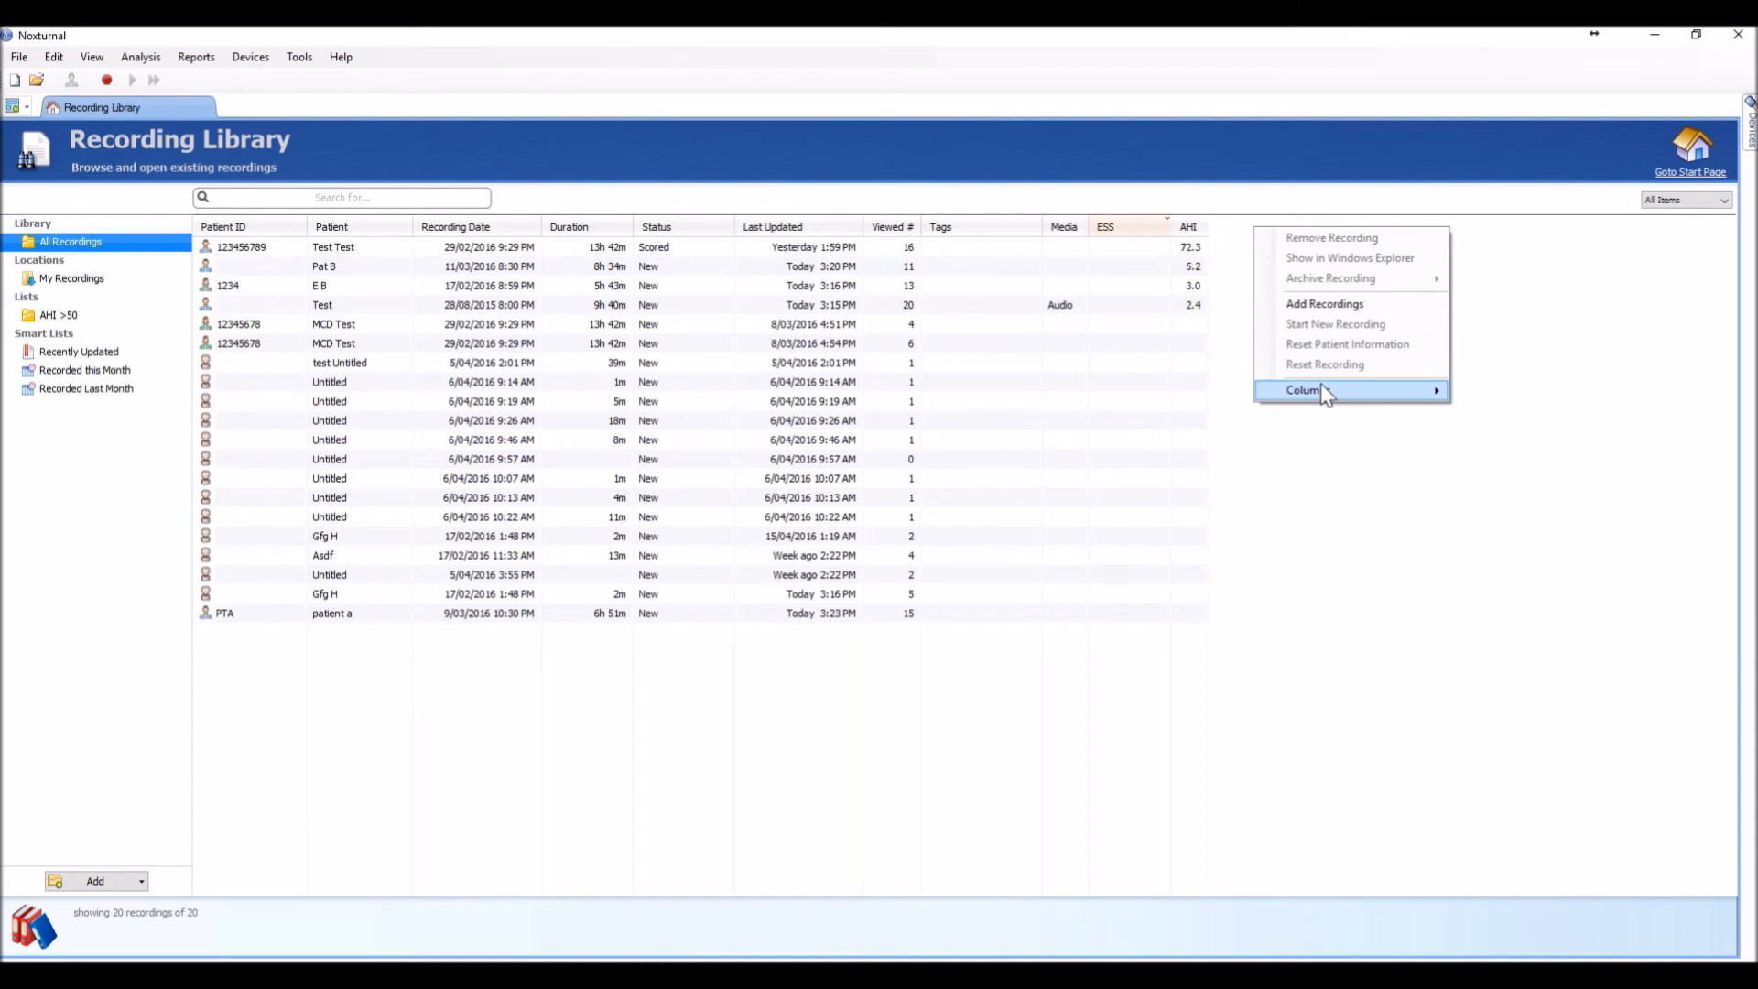
mouse_move(1326, 392)
left_click(1520, 842)
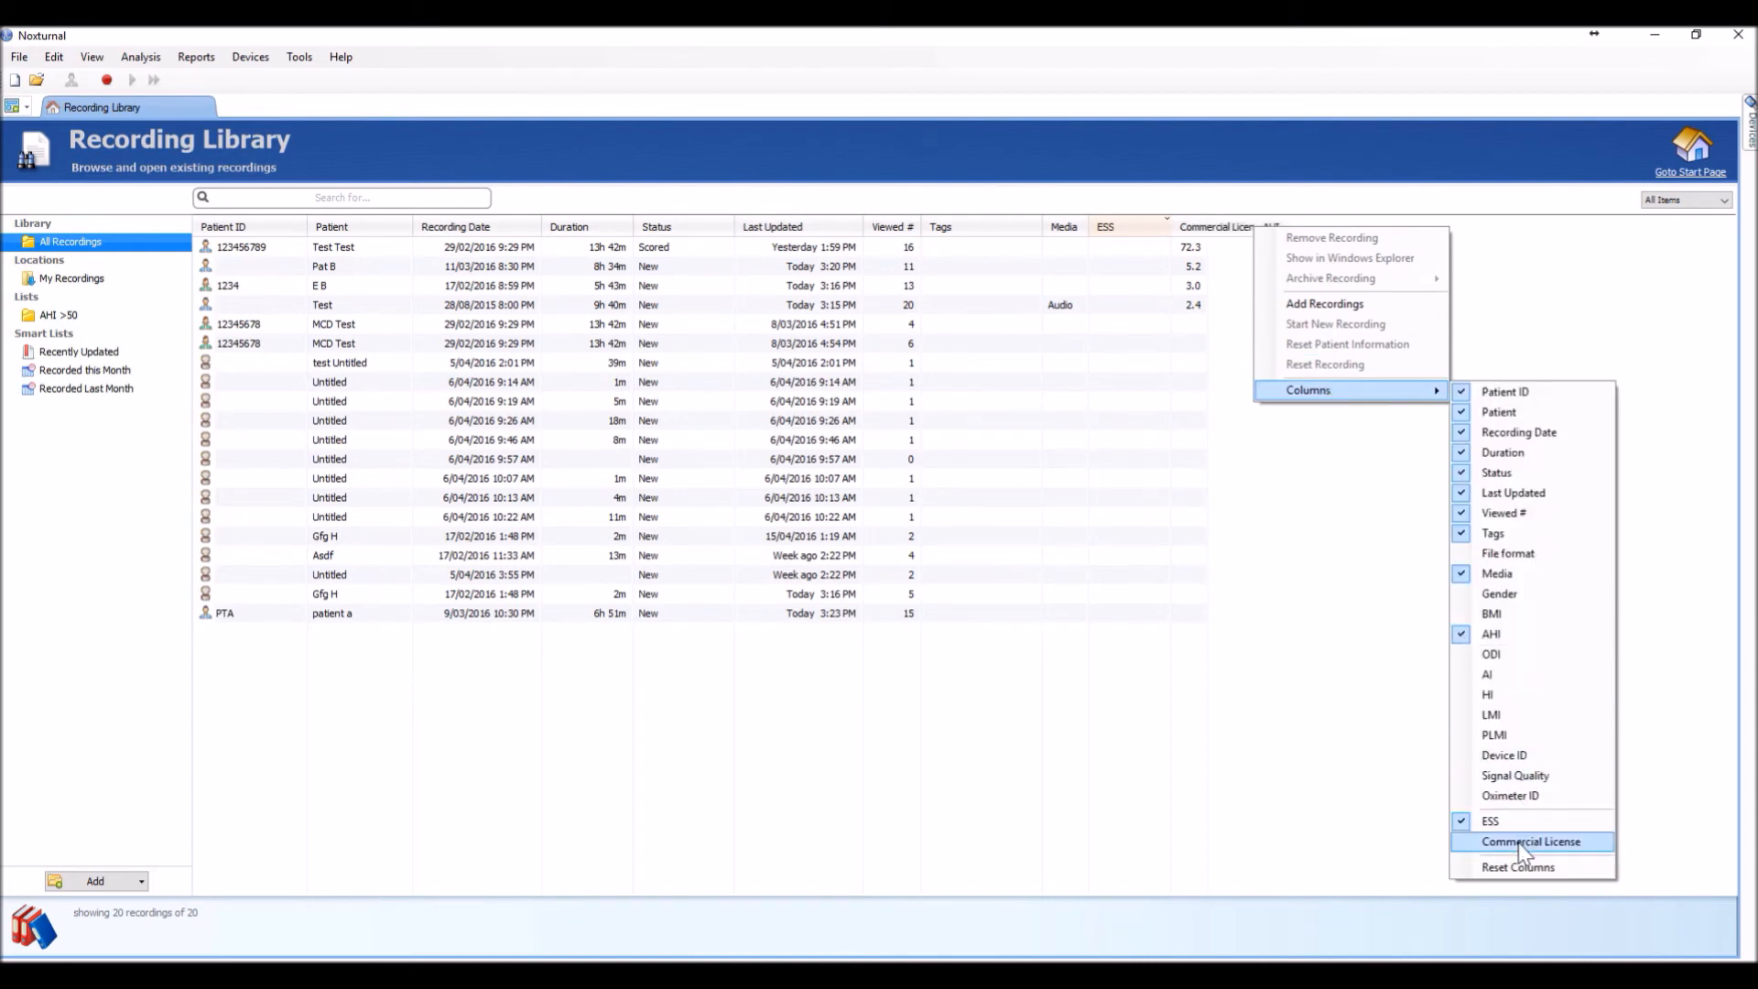